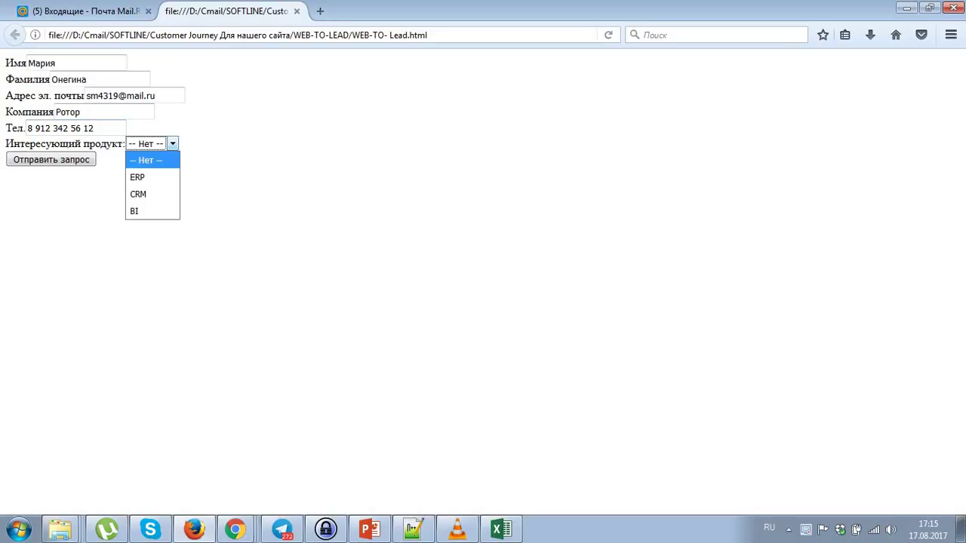
Pick CRM as the product of interest and submit the Ротор lead request.
left_click(144, 194)
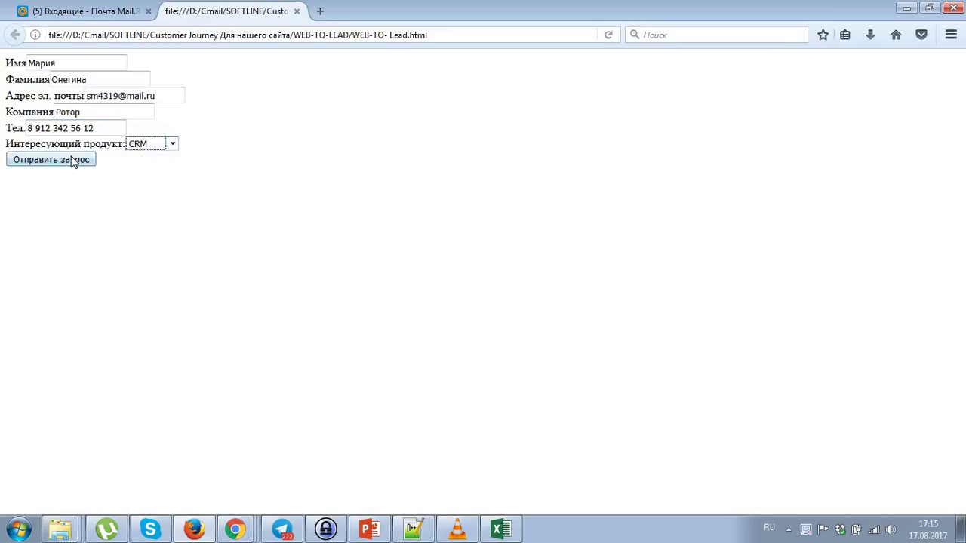
left_click(73, 160)
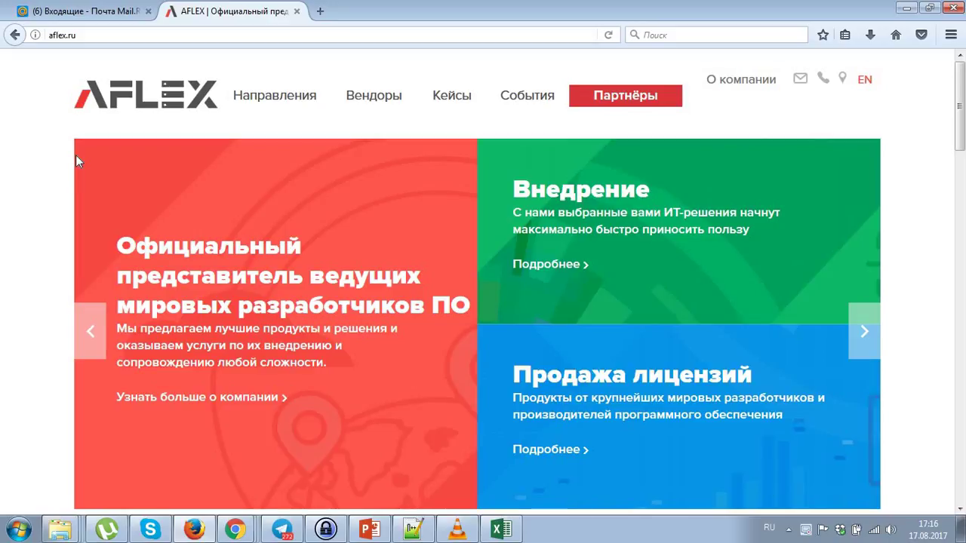
Switch to the Mail.ru inbox tab to find the new CRM thank-you letter.
left_click(108, 15)
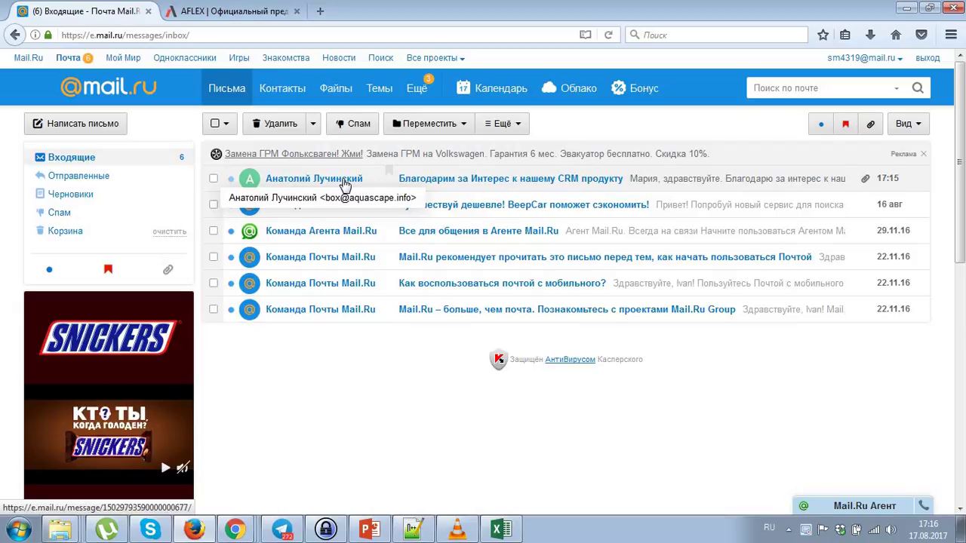
Read the CRM thank-you letter down to its Материалы по CRM.docx attachment, then bring Salesforce forward.
left_click(343, 185)
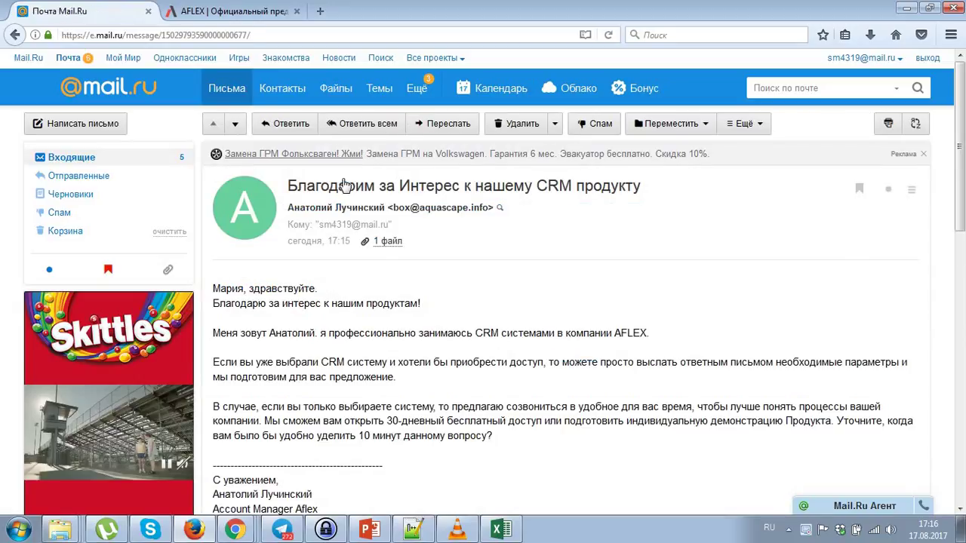
scroll(255, 243, "down", 2)
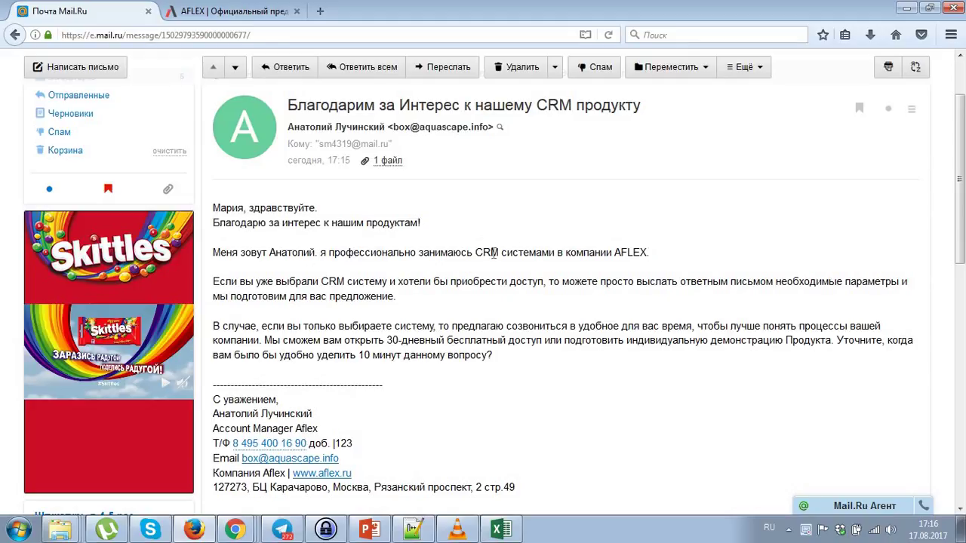
scroll(494, 253, "down", 4)
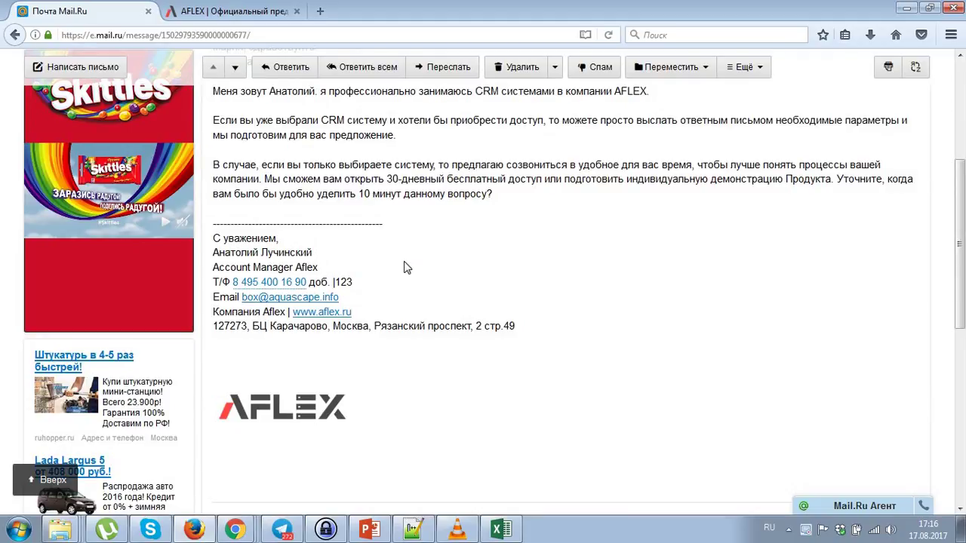
scroll(404, 268, "up", 4)
scroll(398, 267, "down", 10)
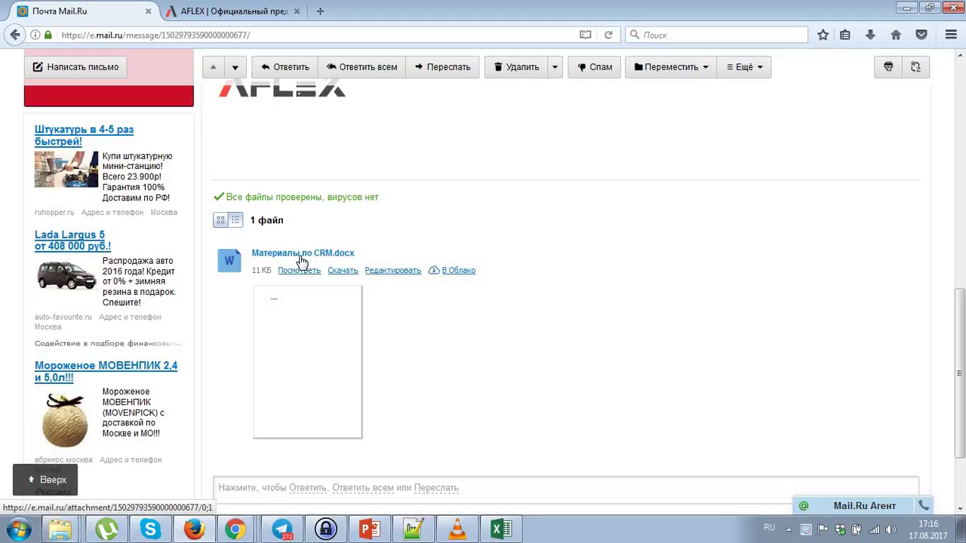
scroll(302, 261, "up", 10)
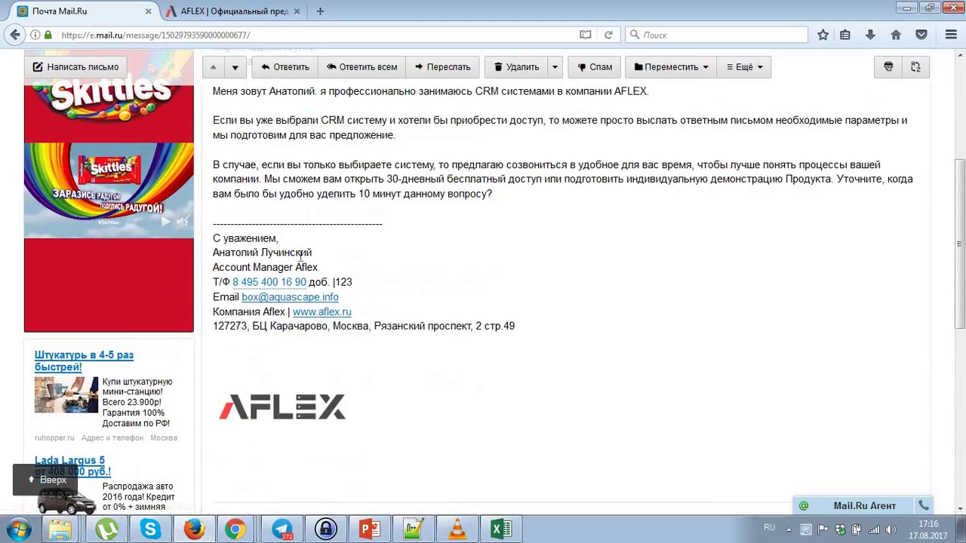
scroll(300, 256, "up", 2)
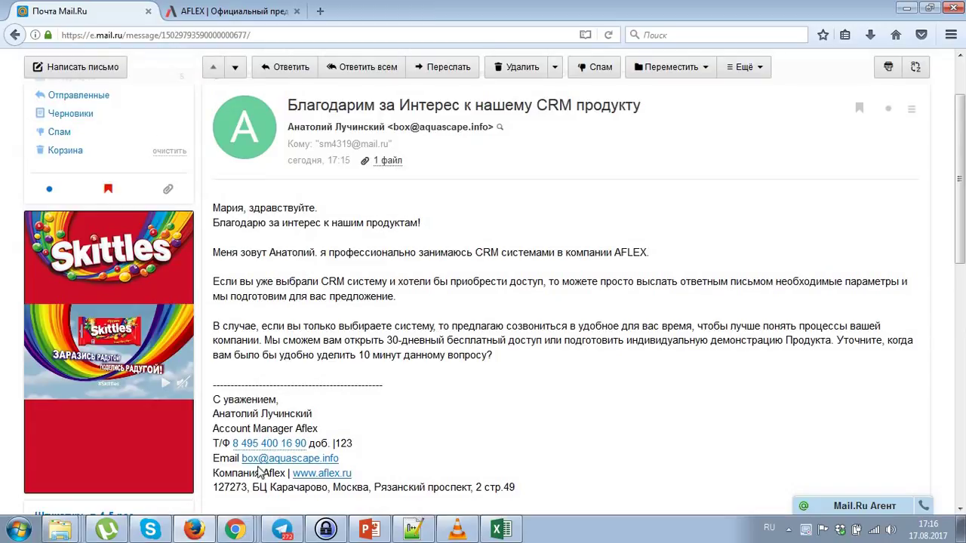
mouse_move(235, 532)
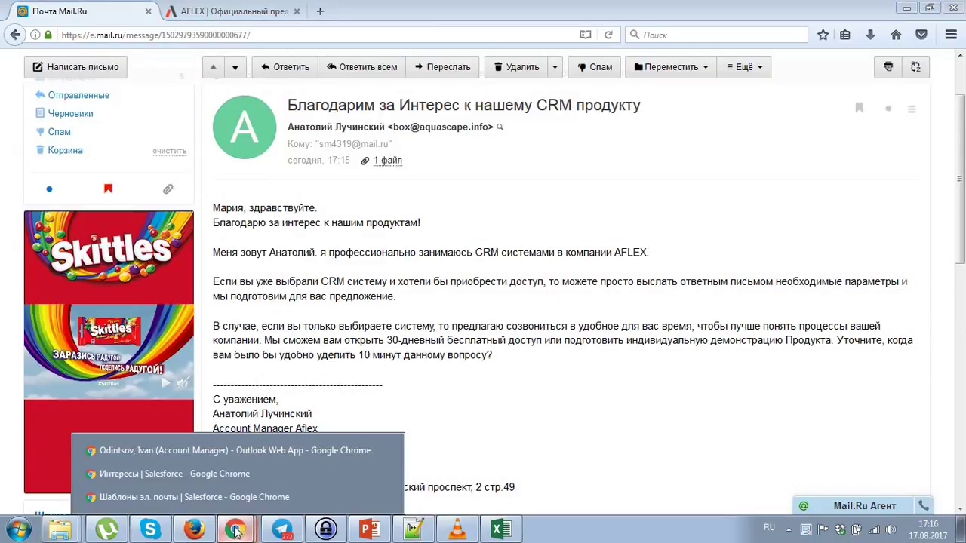
left_click(212, 473)
Open the Новый лид notice in Яндекс Почта and follow its link to the Ротор lead.
left_click(95, 9)
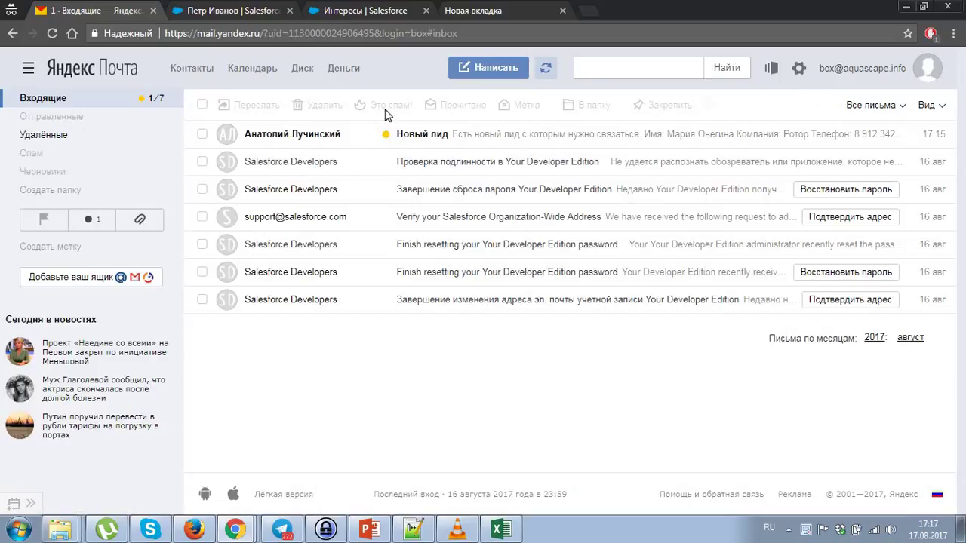
left_click(328, 138)
scroll(346, 228, "down", 1)
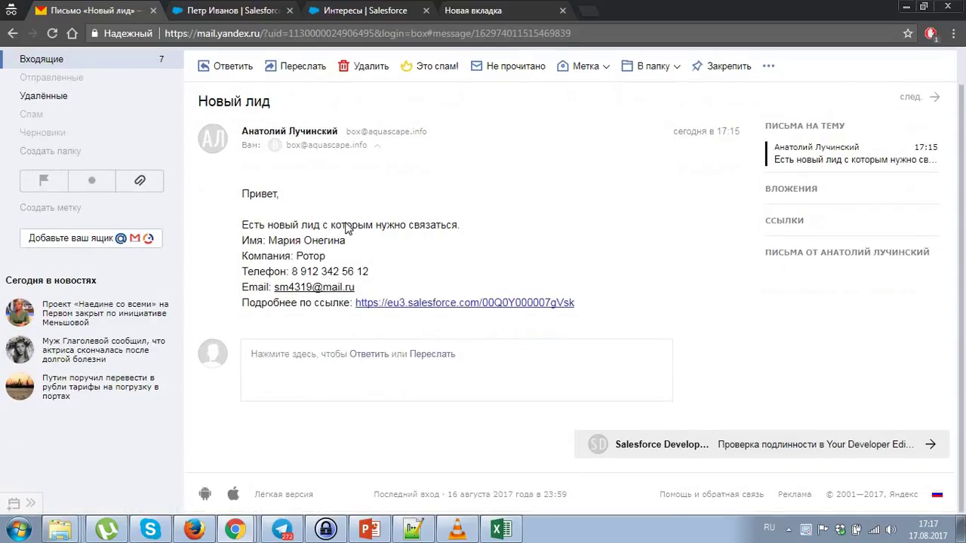
left_click(395, 302)
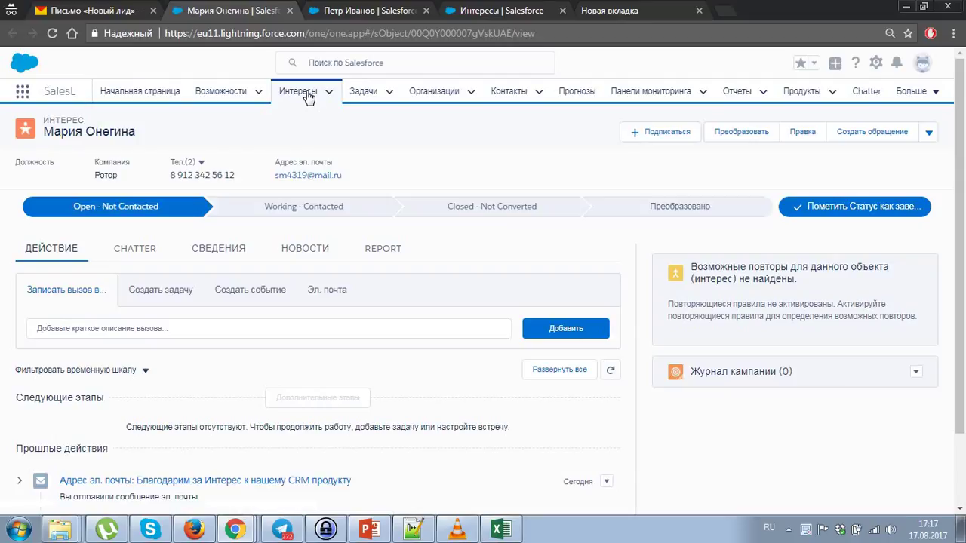
From the Интересы leads list, start a new list view via the gear menu's Создать.
left_click(308, 94)
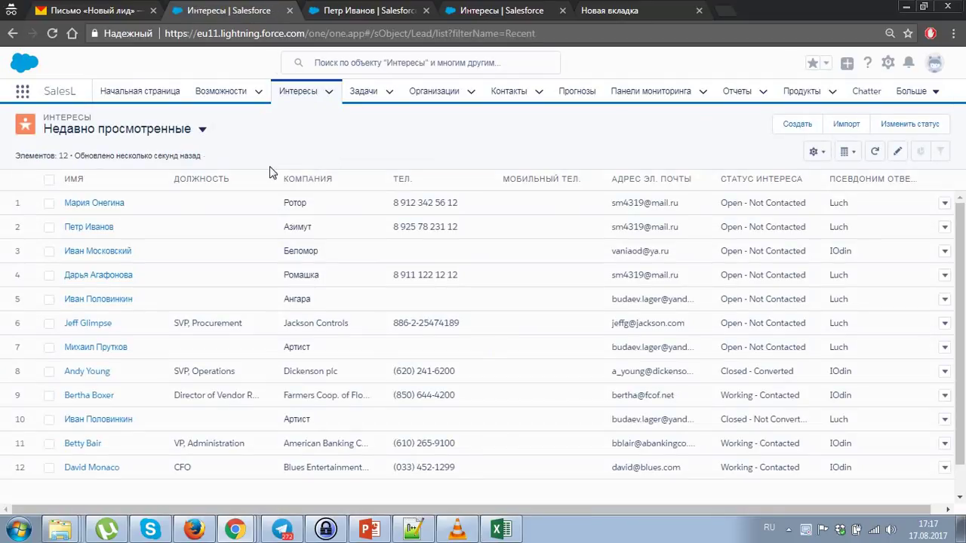
left_click(202, 129)
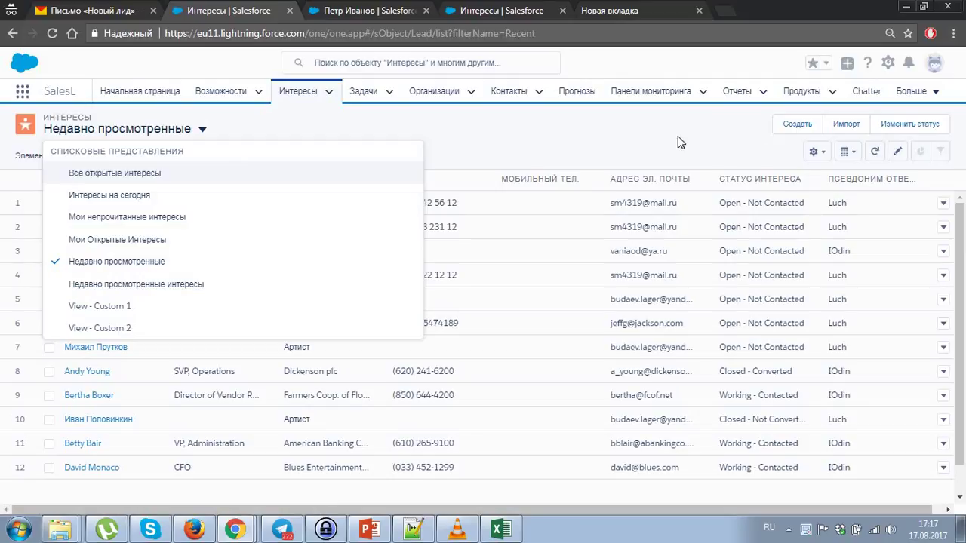
left_click(644, 144)
left_click(815, 152)
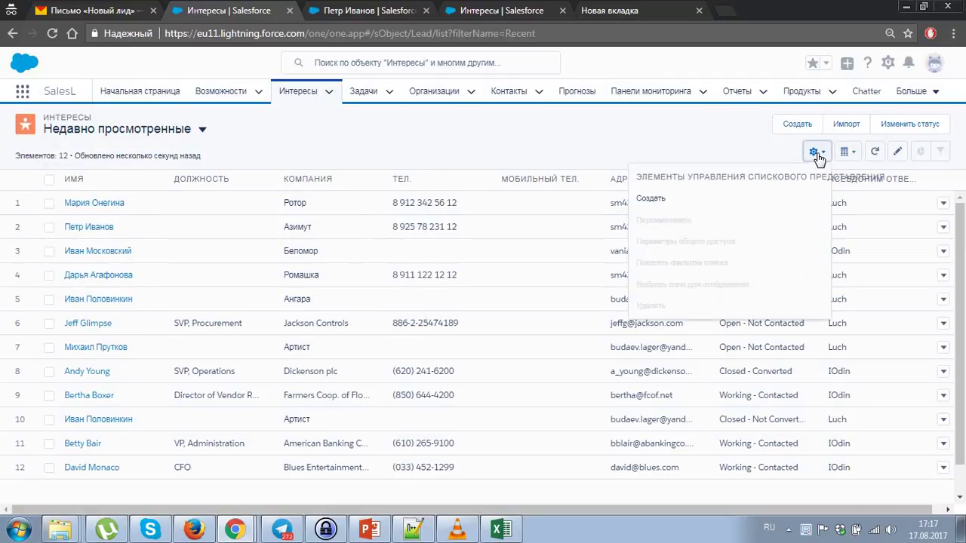
left_click(662, 201)
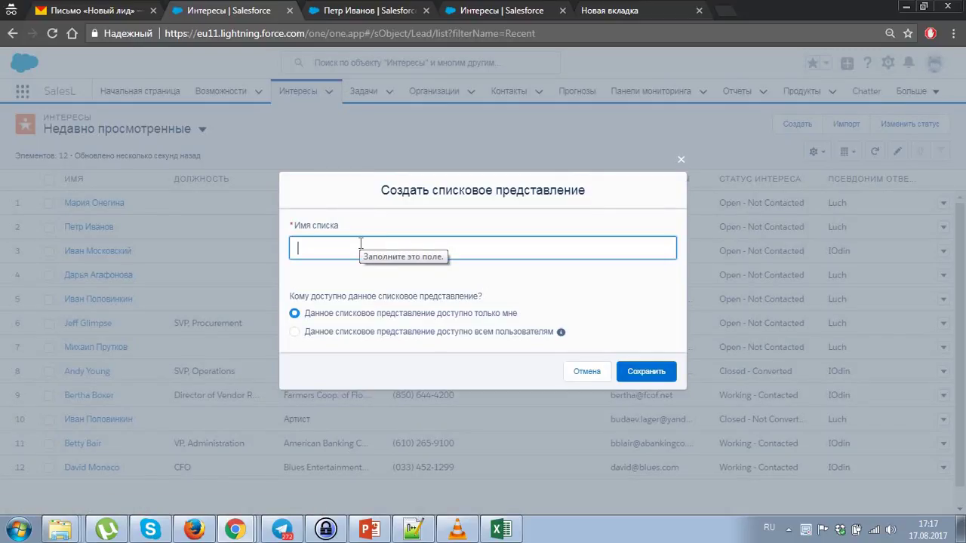
Name the new list view 'CRM Лиды', set its visibility to all users, and save it.
key("alt+shift")
type("CRM K")
key("BackSpace")
key("alt+shift")
type("Лиды")
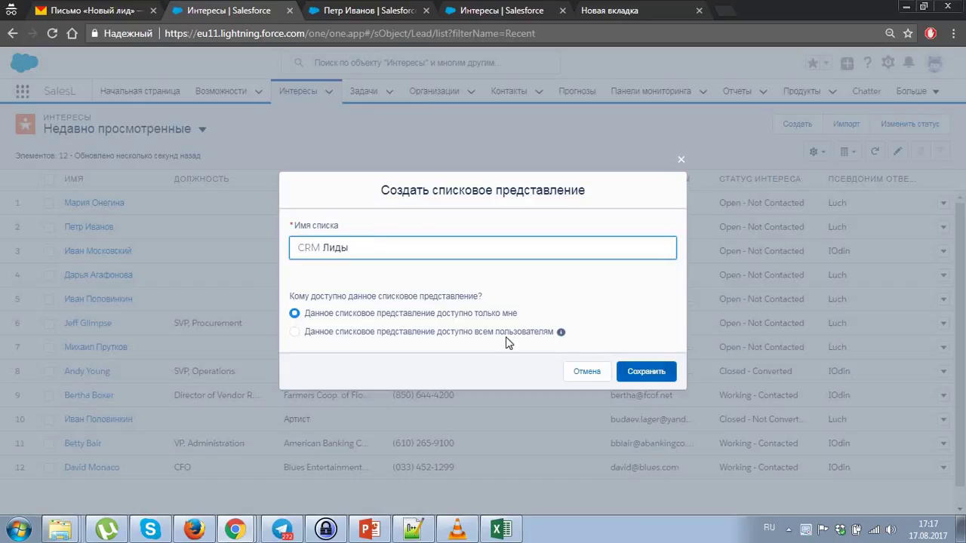
left_click(347, 336)
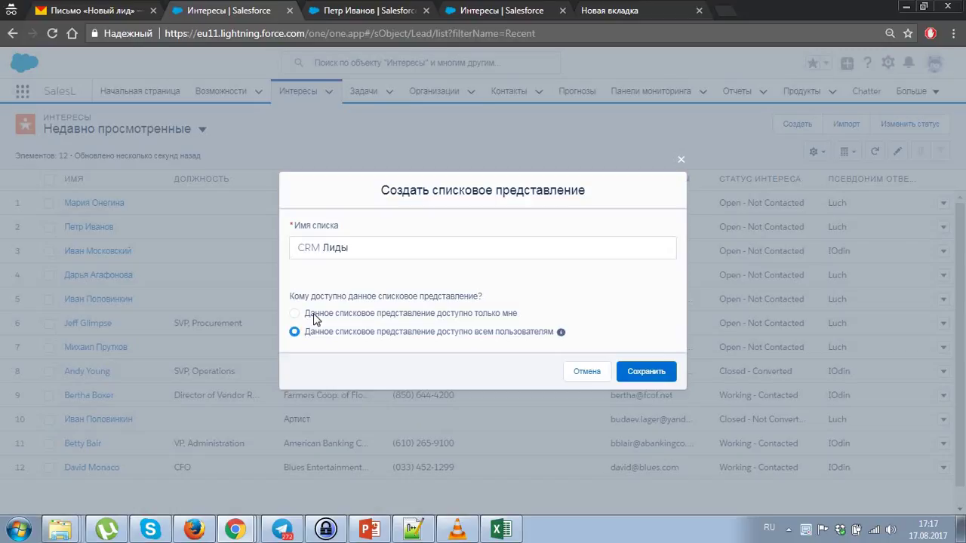
left_click(316, 315)
left_click(634, 373)
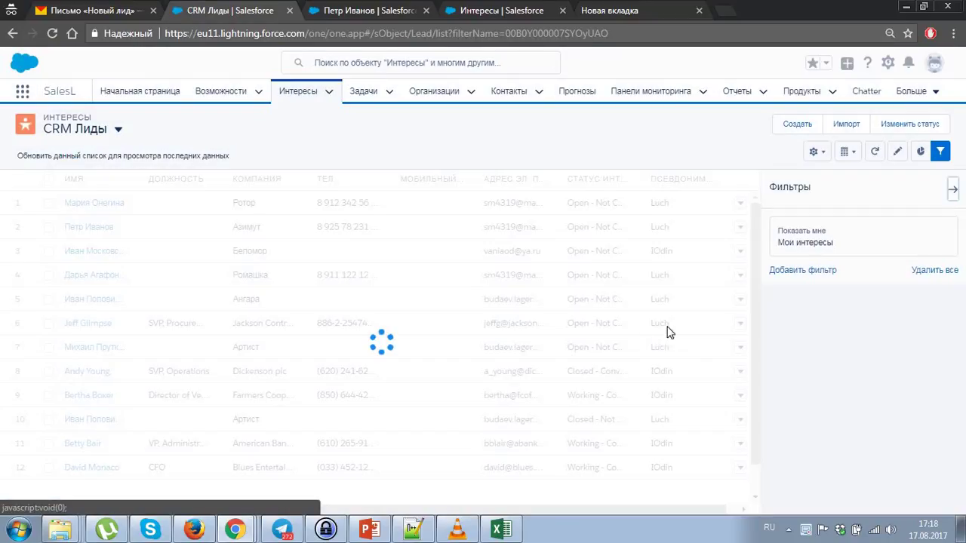
Change the list view's owner filter to show all leads instead of only mine.
left_click(823, 242)
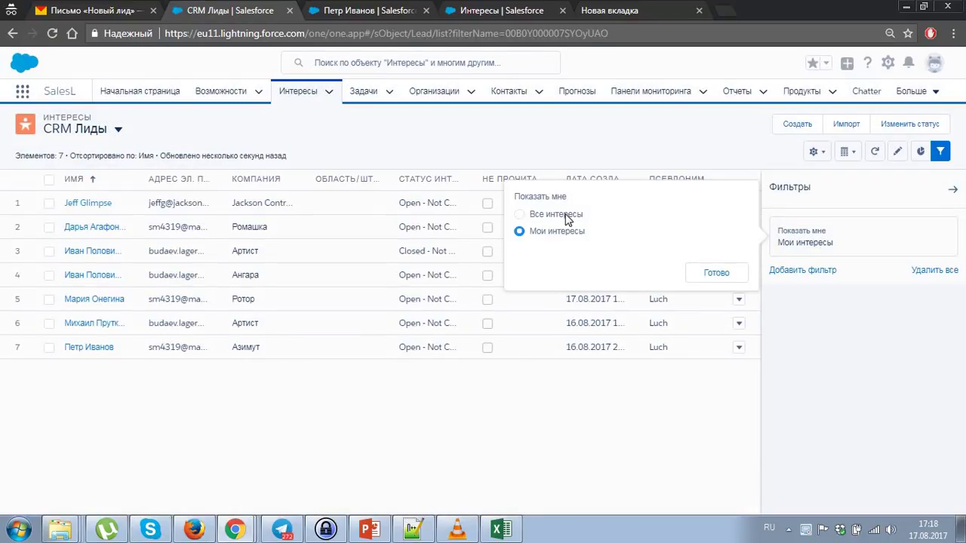
left_click(568, 218)
left_click(728, 274)
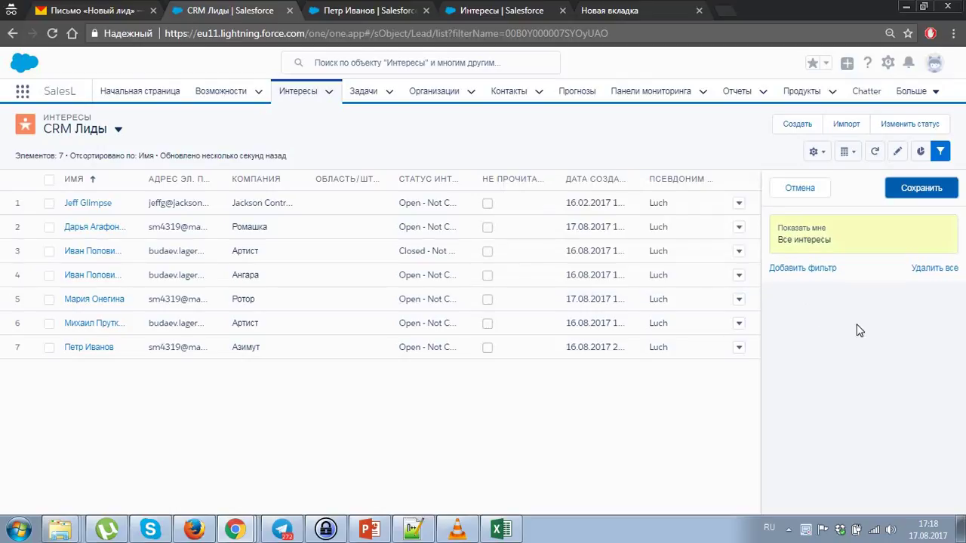
Add an Интересующий продукт equals CRM filter, save the view, and collapse the filter panel.
left_click(825, 272)
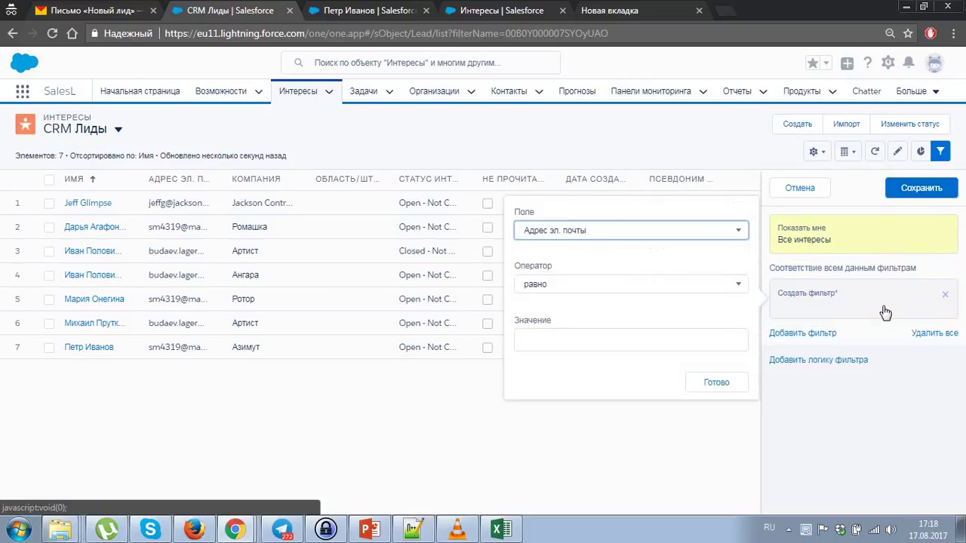
left_click(587, 228)
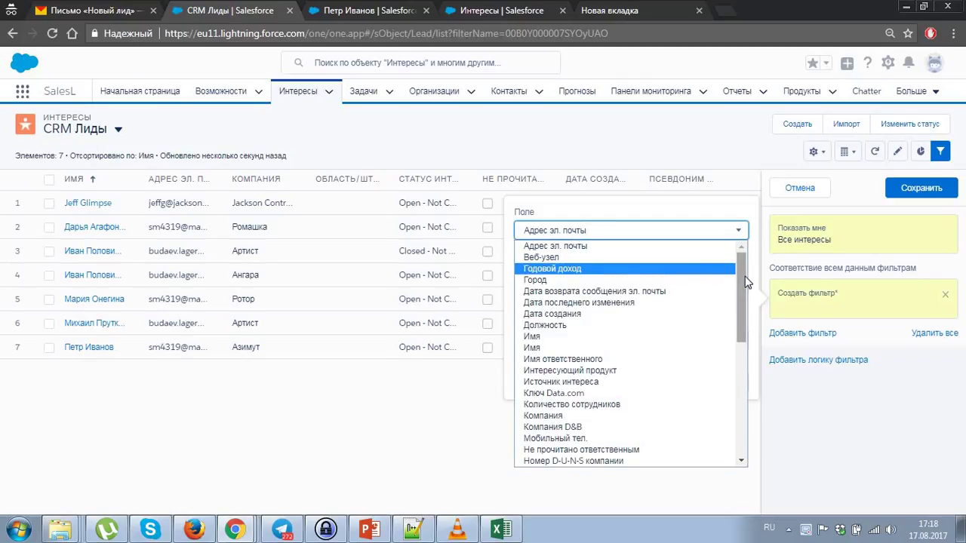
left_click(582, 370)
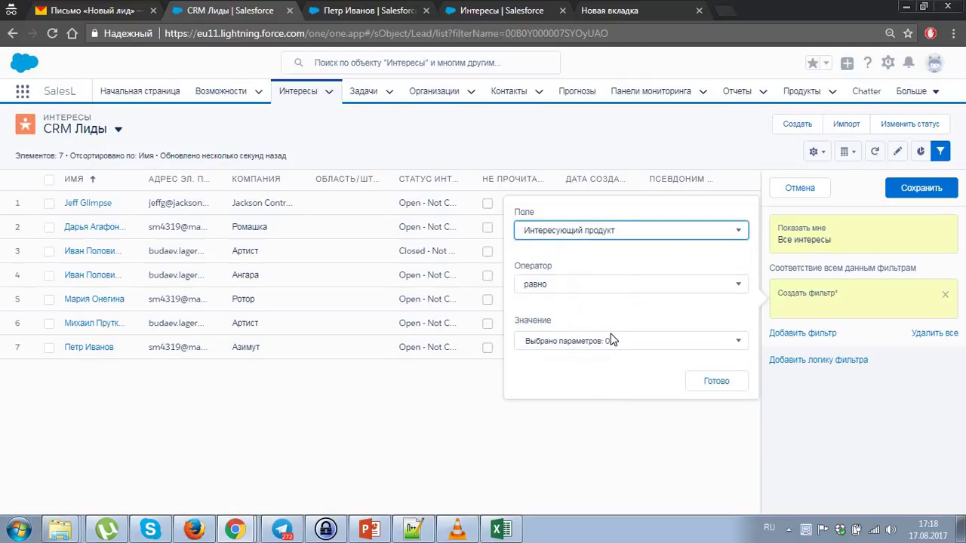
left_click(613, 341)
left_click(578, 360)
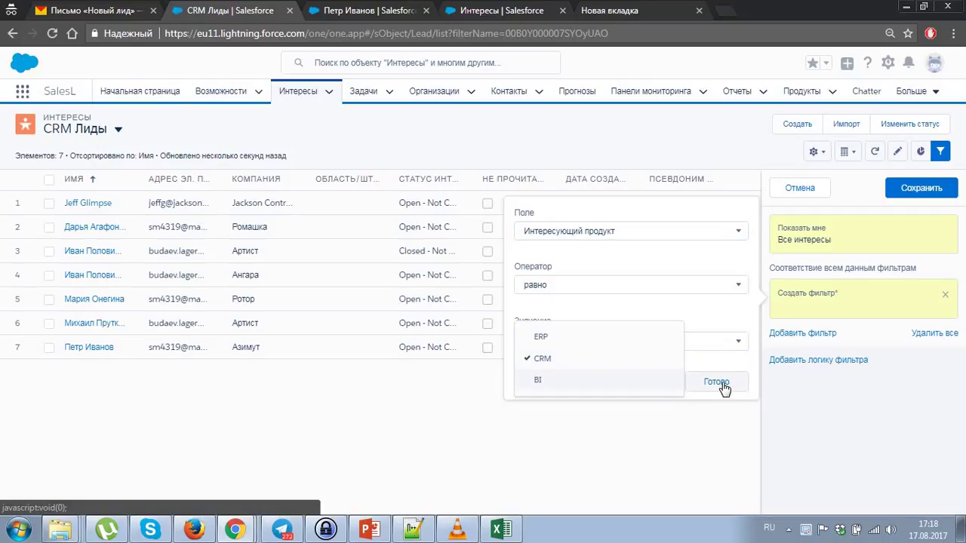
left_click(717, 383)
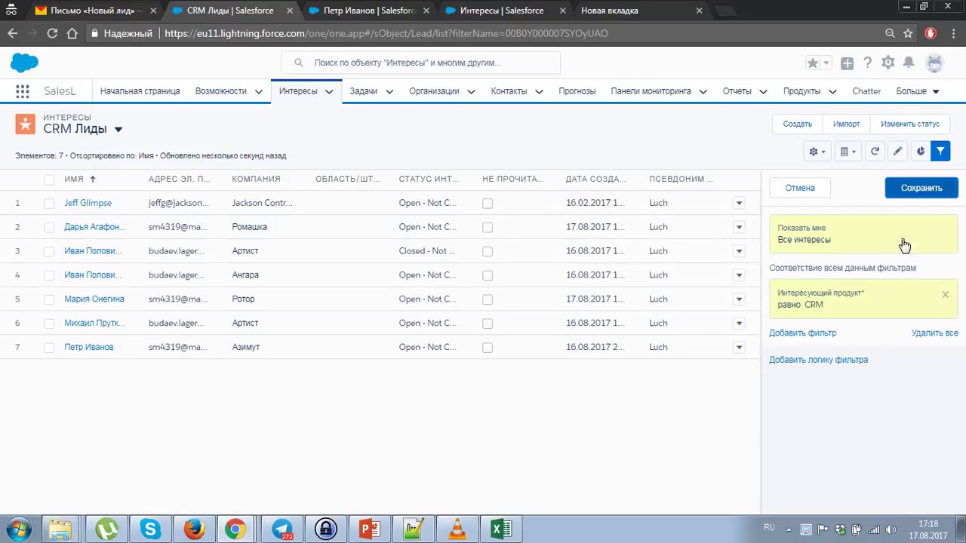
left_click(921, 190)
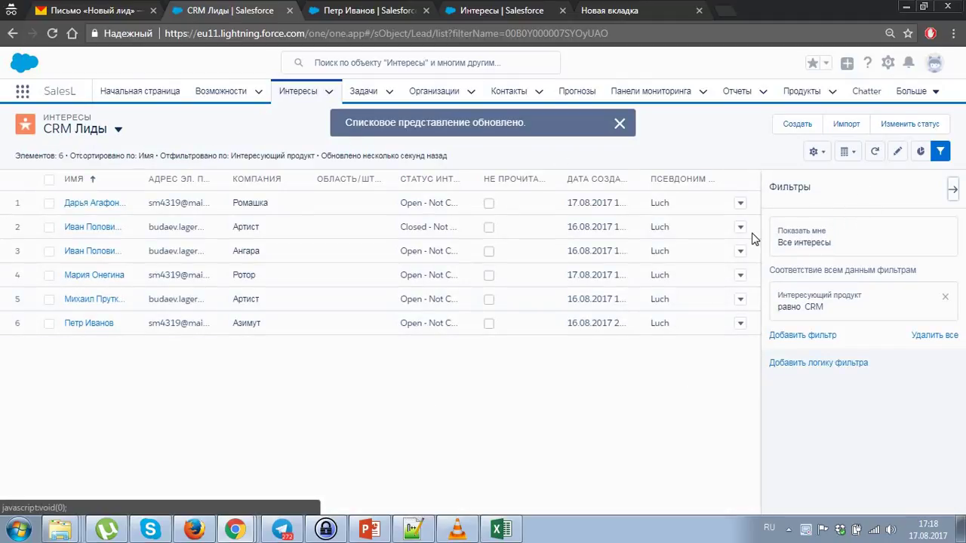
left_click(952, 192)
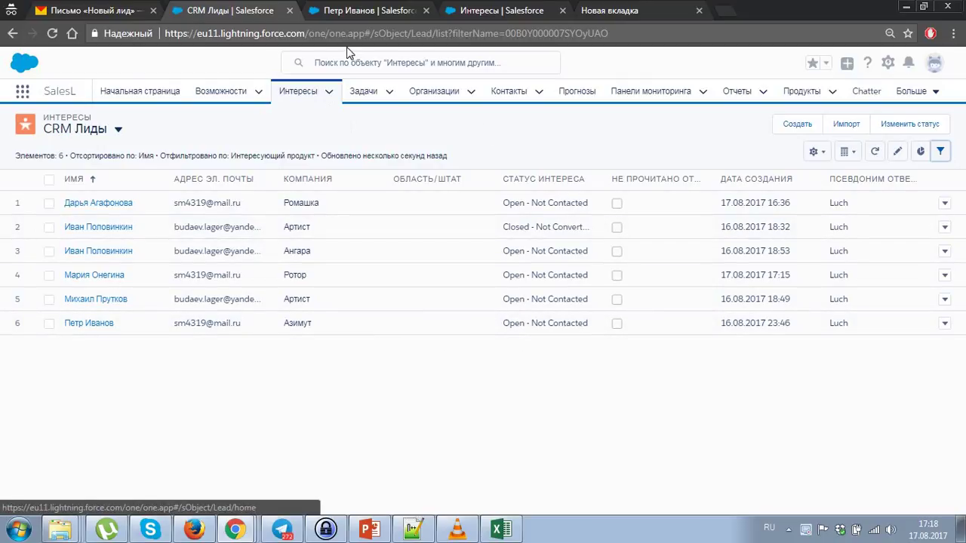
left_click(369, 8)
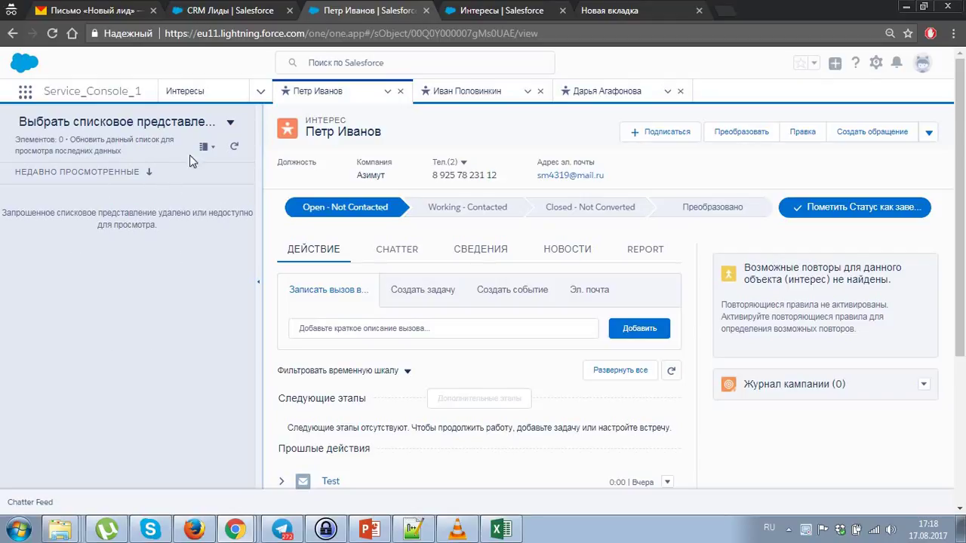
Show the CRM Лиды list in the console sidebar and open the Артист lead in its own tab.
left_click(230, 123)
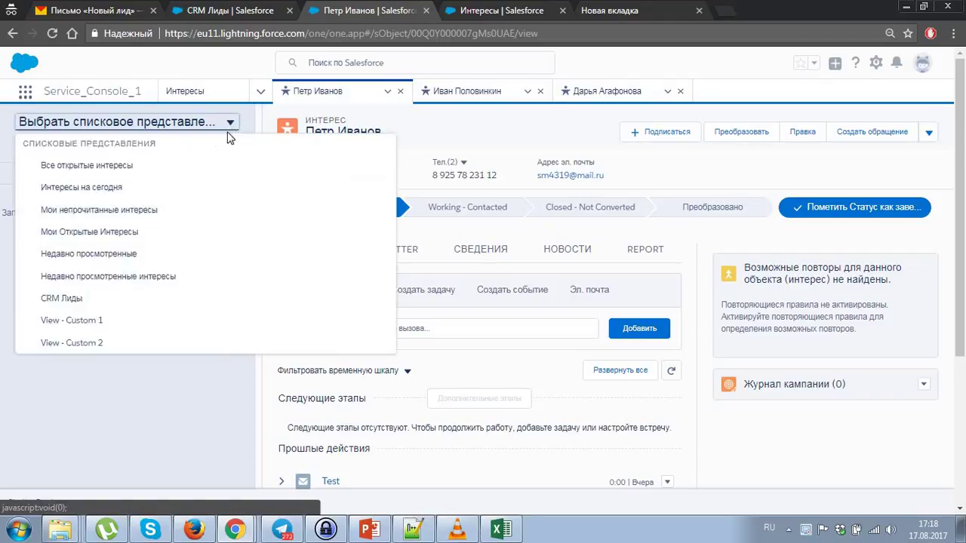
left_click(113, 298)
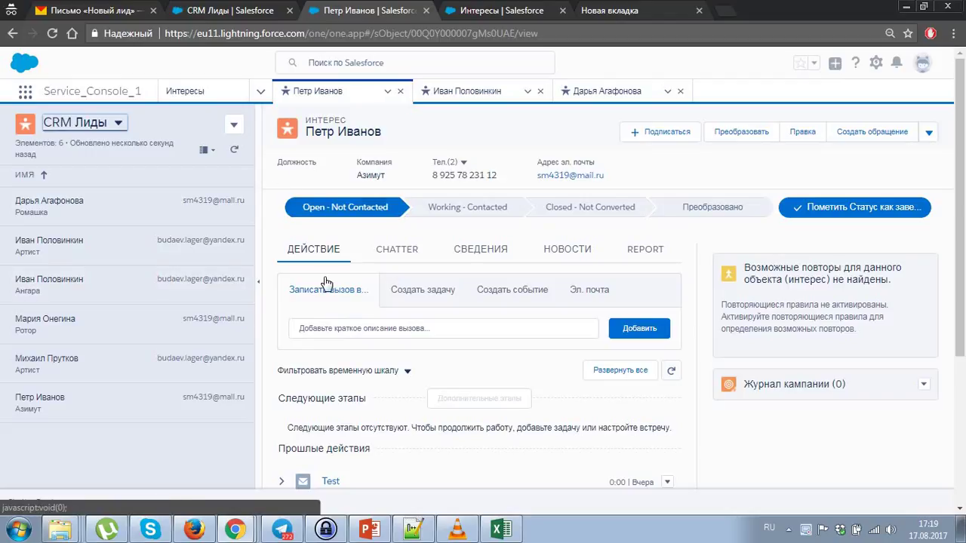
left_click(78, 257)
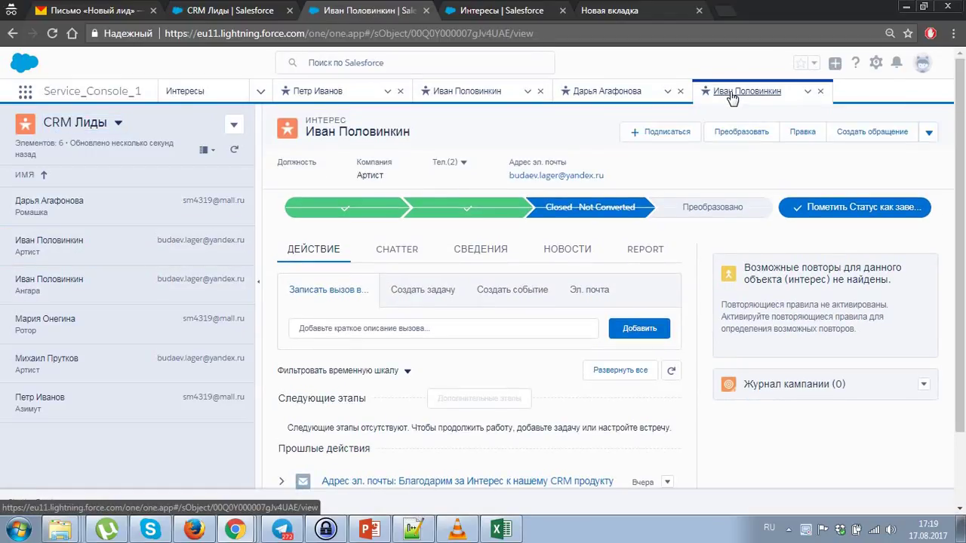
left_click(597, 96)
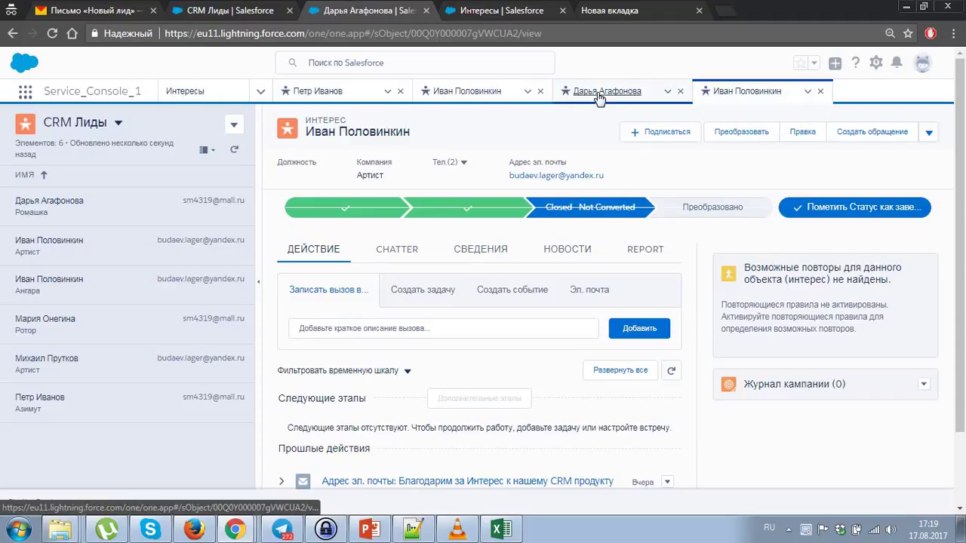
left_click(747, 91)
left_click(807, 91)
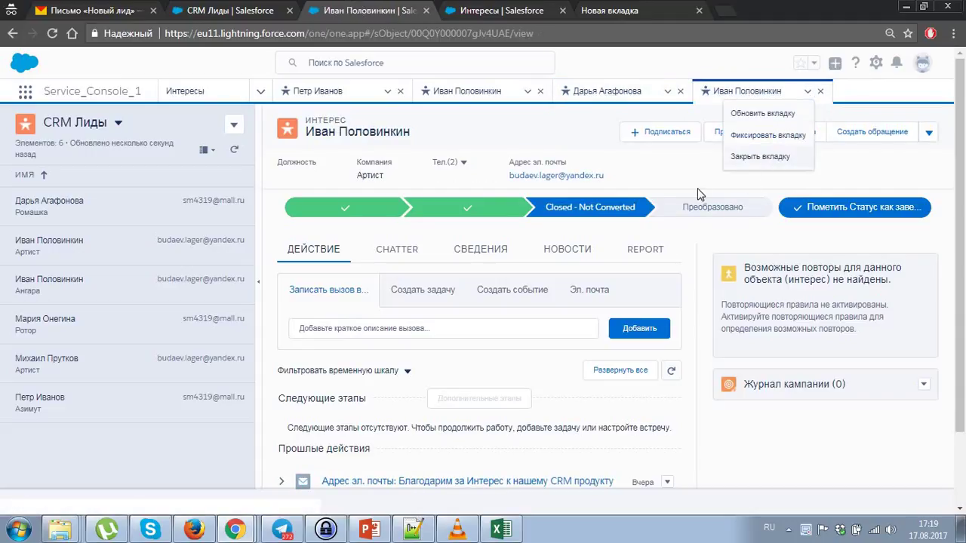
left_click(549, 143)
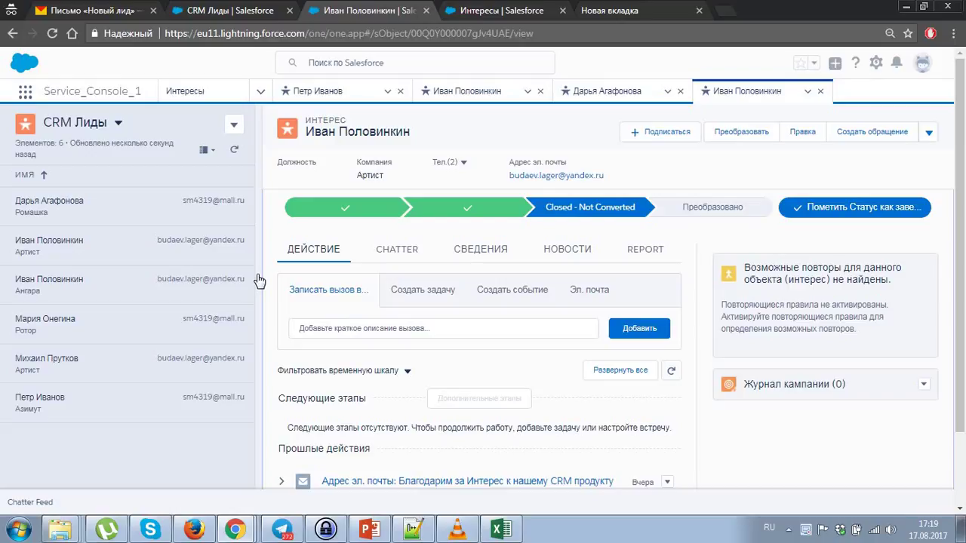
On the Ротор lead's record, log a call with the comment 'Недозвонила'.
key("ctrl+shift+Tab")
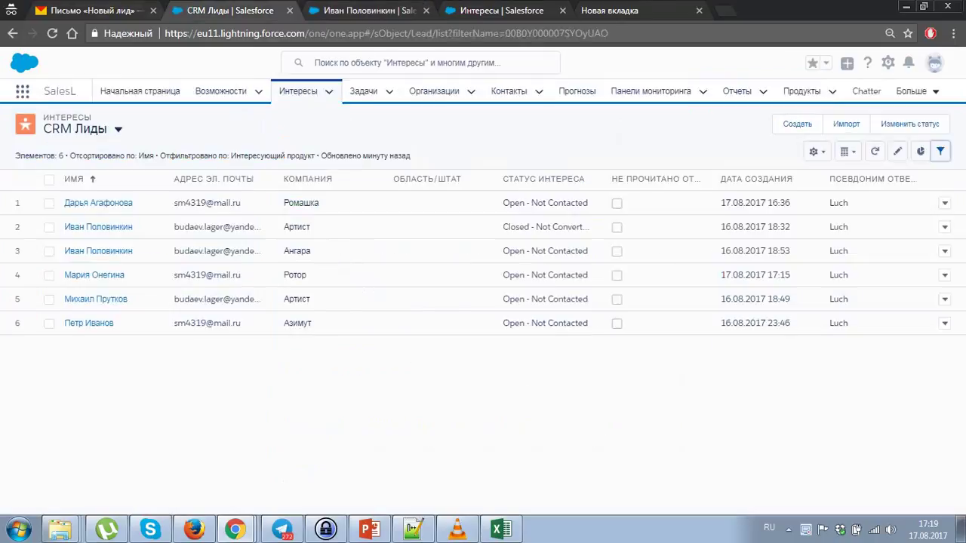
key("ctrl+shift+Tab")
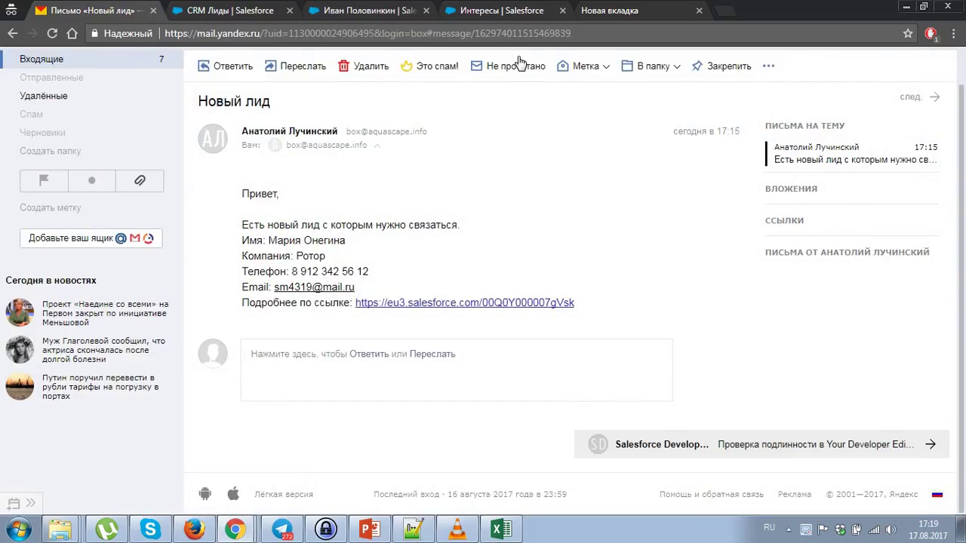
left_click(513, 9)
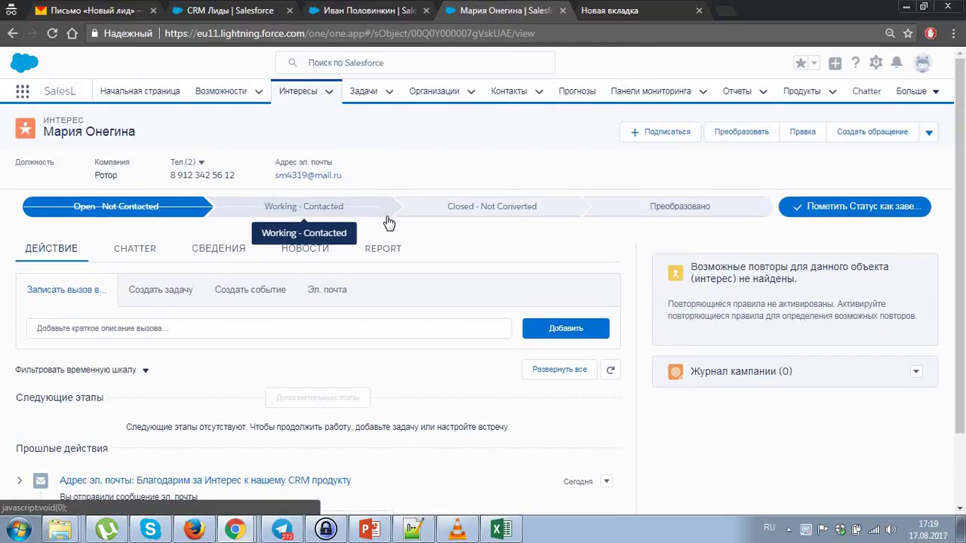
scroll(387, 223, "down", 1)
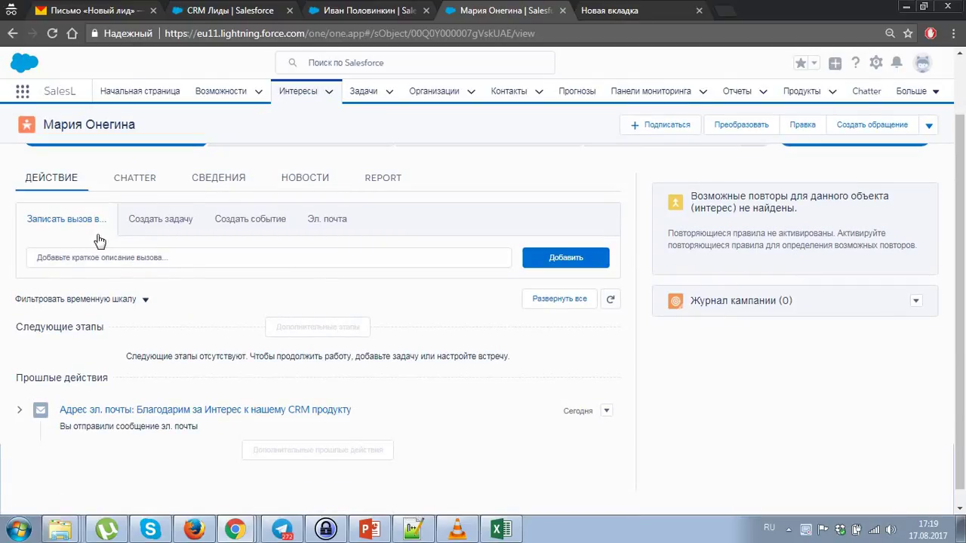
left_click(182, 258)
left_click(378, 289)
type("Недоз")
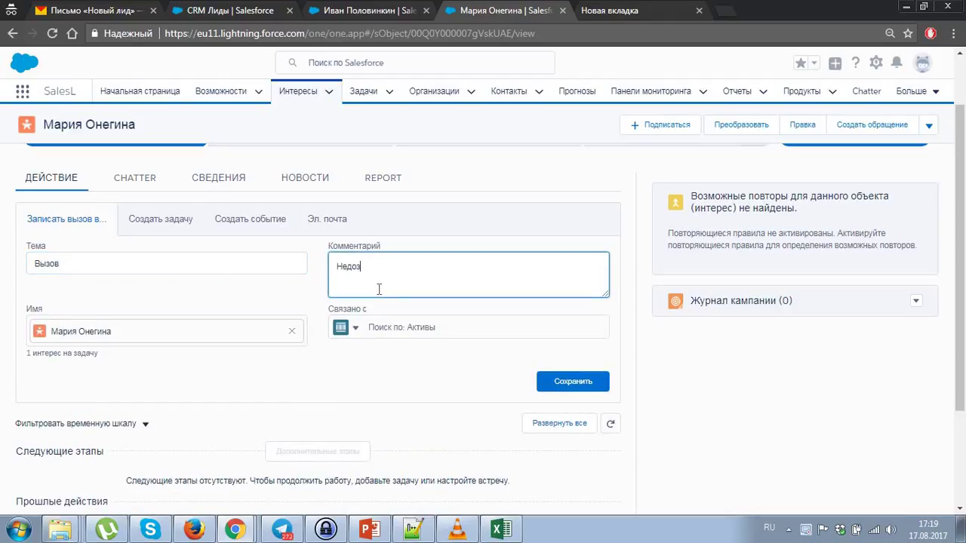
type("вонил")
type("а")
left_click(559, 382)
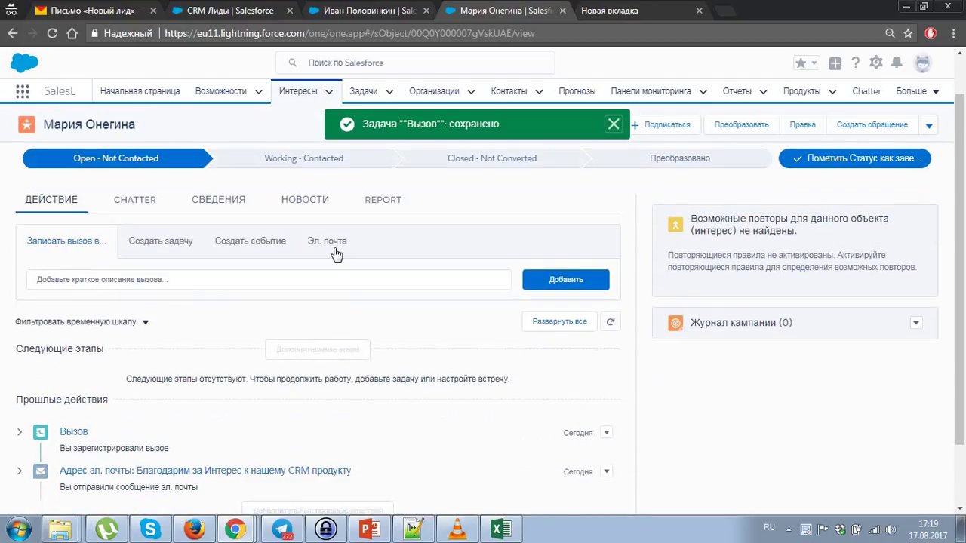
Start an email to the lead and insert the 'Не смог дозвониться' template.
left_click(335, 249)
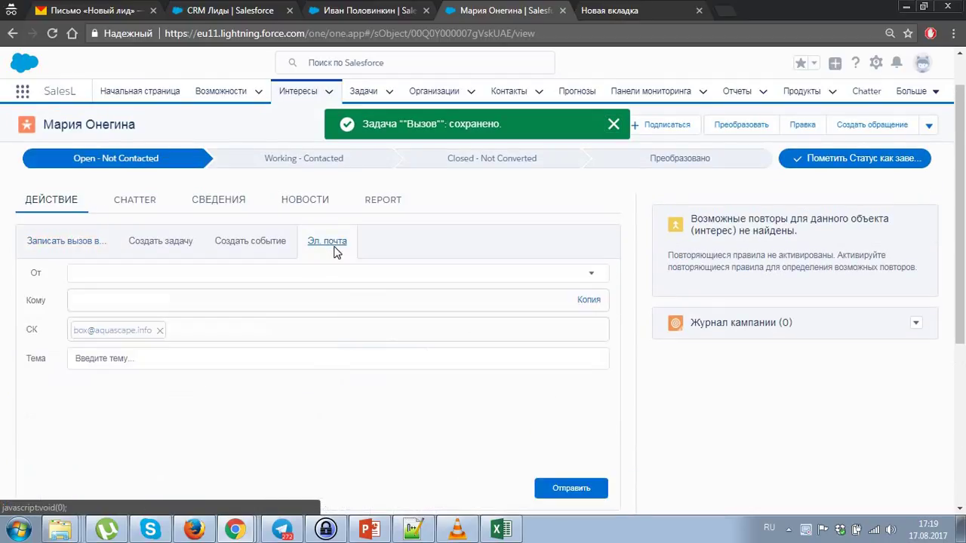
scroll(335, 252, "down", 2)
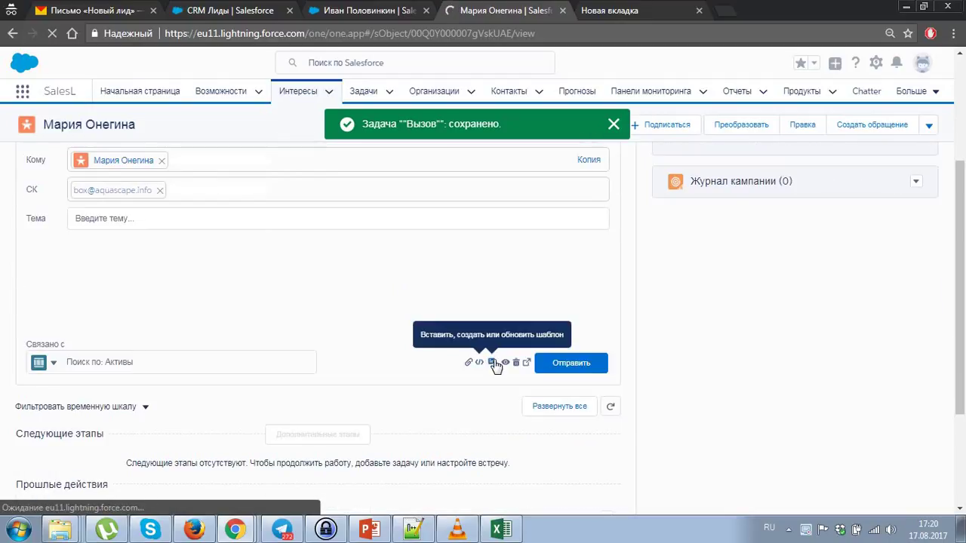
left_click(494, 363)
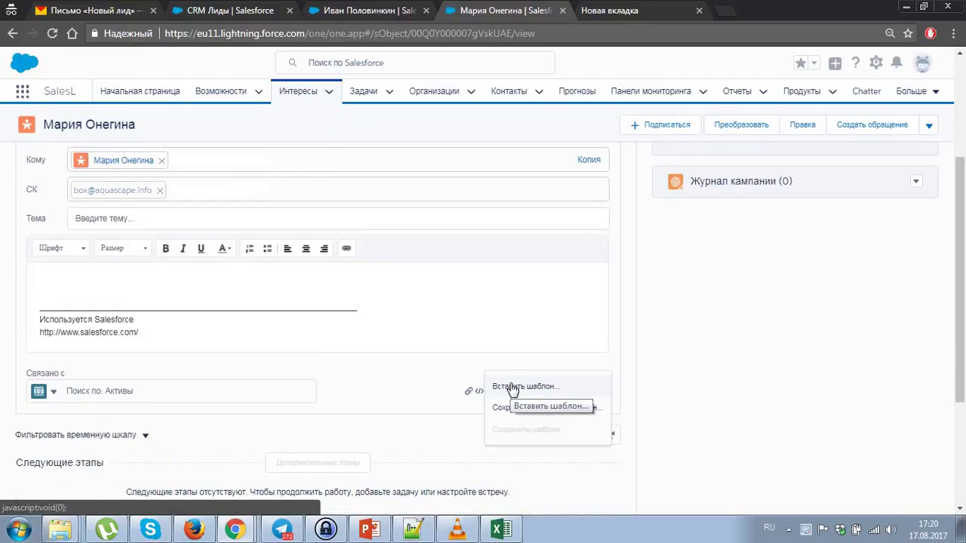
left_click(513, 388)
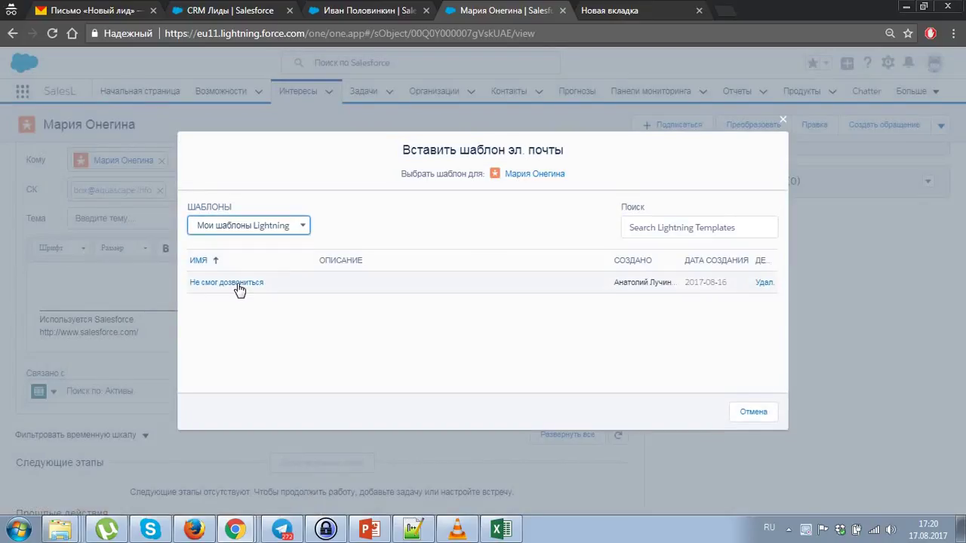
left_click(237, 286)
left_click(539, 332)
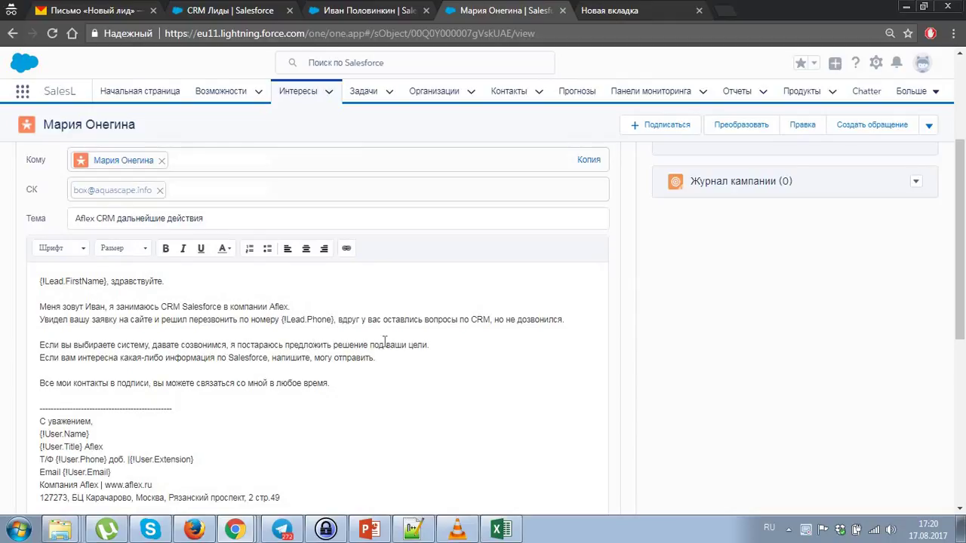
Preview the 'Aflex CRM дальнейшие действия' email, close the preview, and send it.
scroll(387, 345, "down", 2)
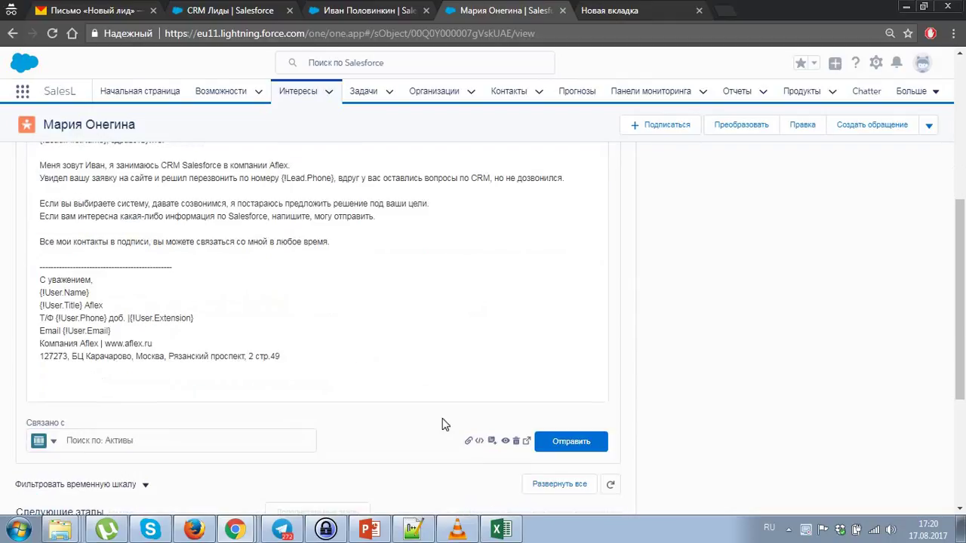
left_click(505, 442)
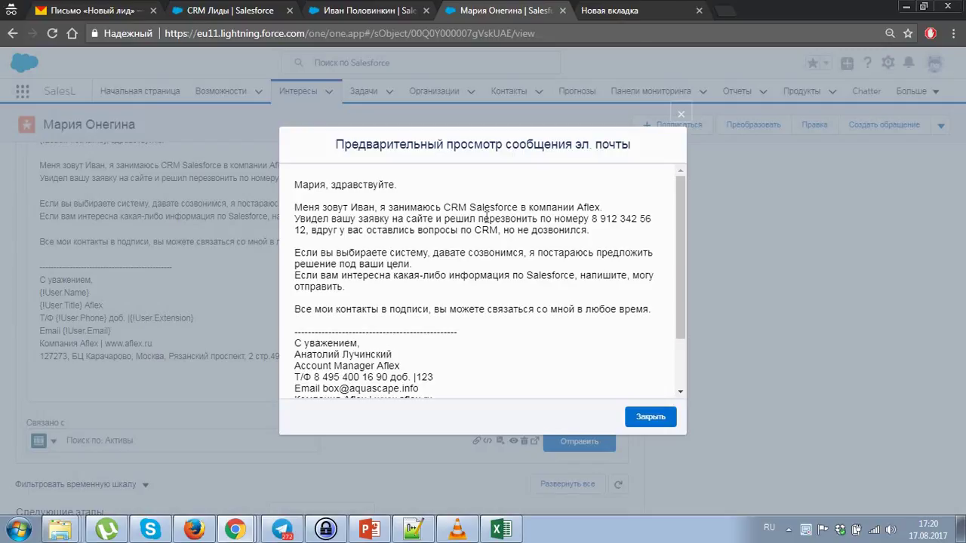
scroll(684, 245, "down", 1)
scroll(678, 210, "up", 1)
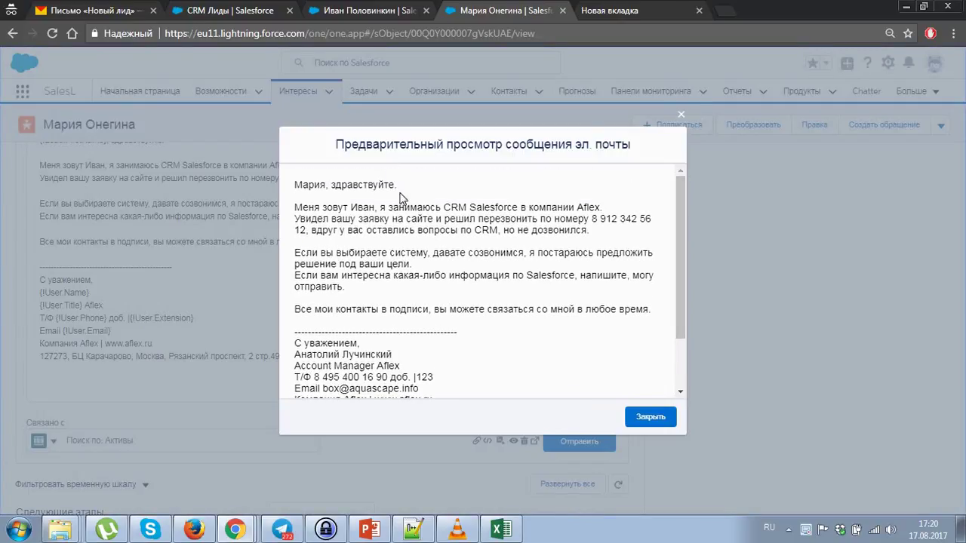
left_click_drag(325, 184, 421, 231)
left_click(417, 274)
key("Escape")
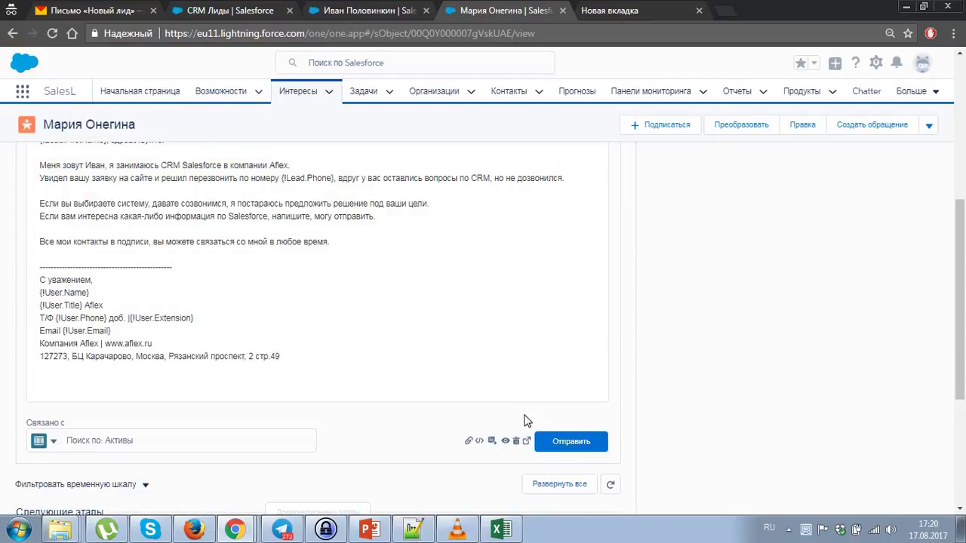
left_click(574, 442)
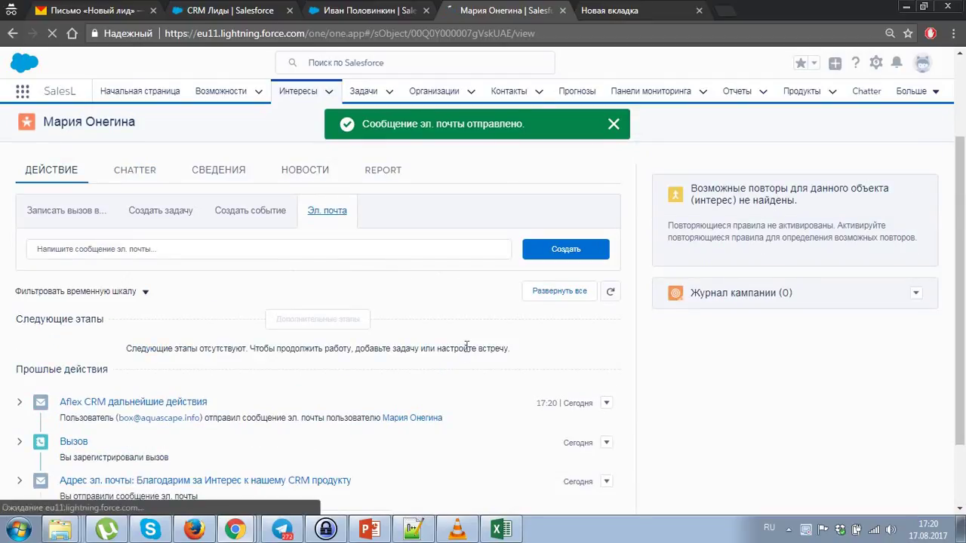
Post on the lead's Chatter feed, @-mentioning a colleague: did she talk with them at last conference?
left_click(136, 247)
scroll(143, 253, "down", 2)
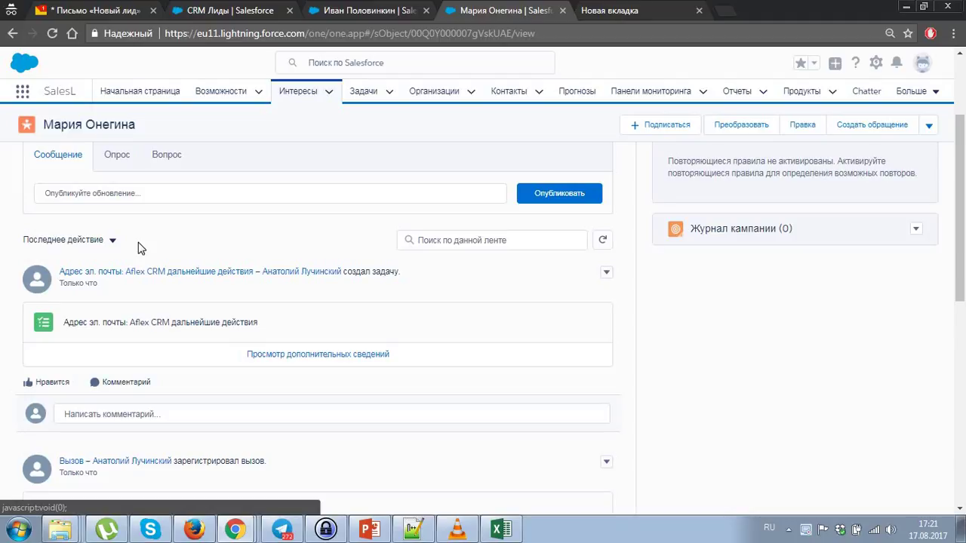
scroll(174, 235, "up", 2)
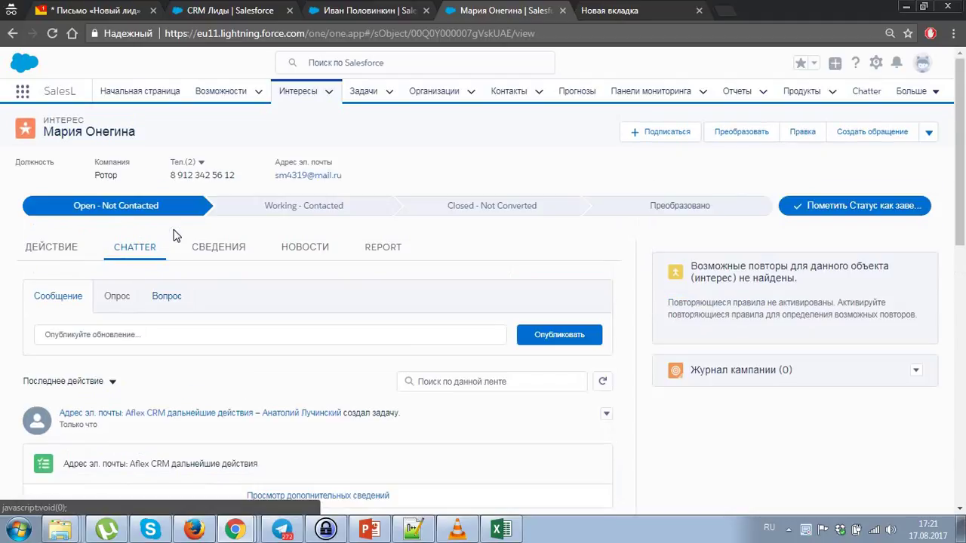
scroll(162, 237, "down", 2)
left_click(94, 191)
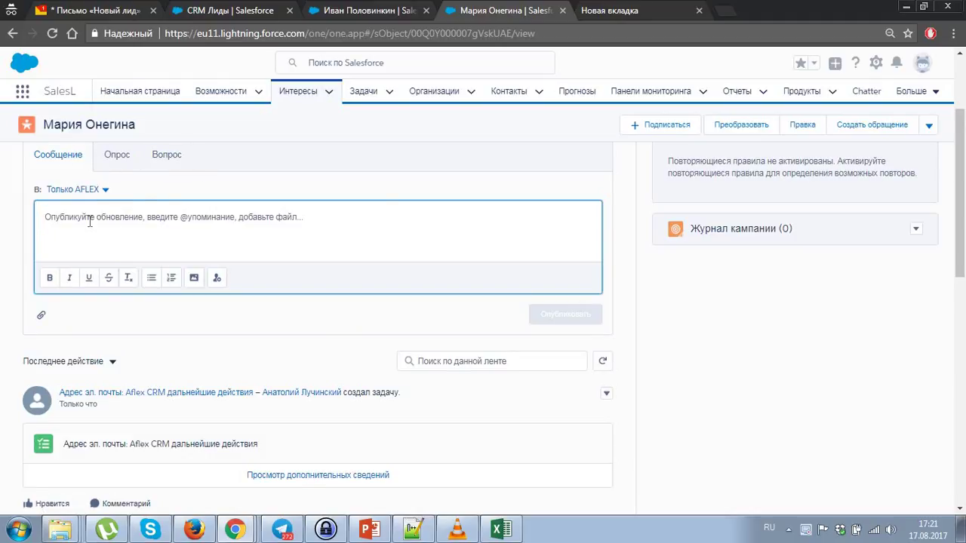
type("\"")
key("BackSpace")
key("alt+shift")
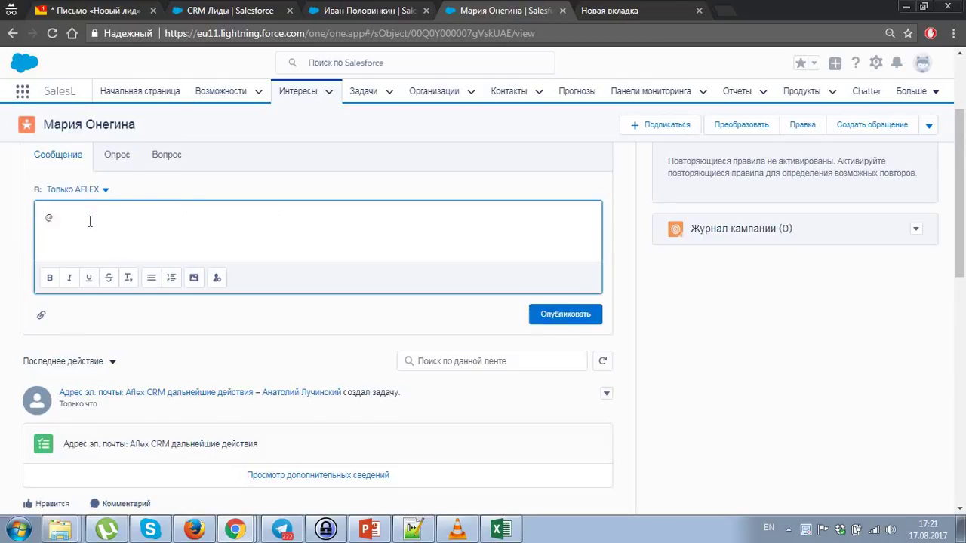
type("@[Daria Ivanova]")
type("dкажи, ты общалась  с ними на конференции прошлой ?")
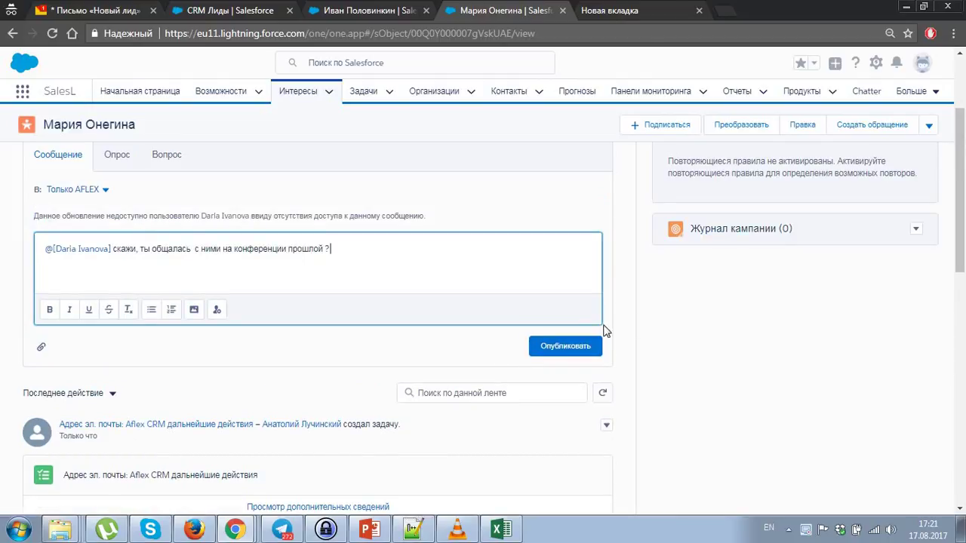
left_click(579, 346)
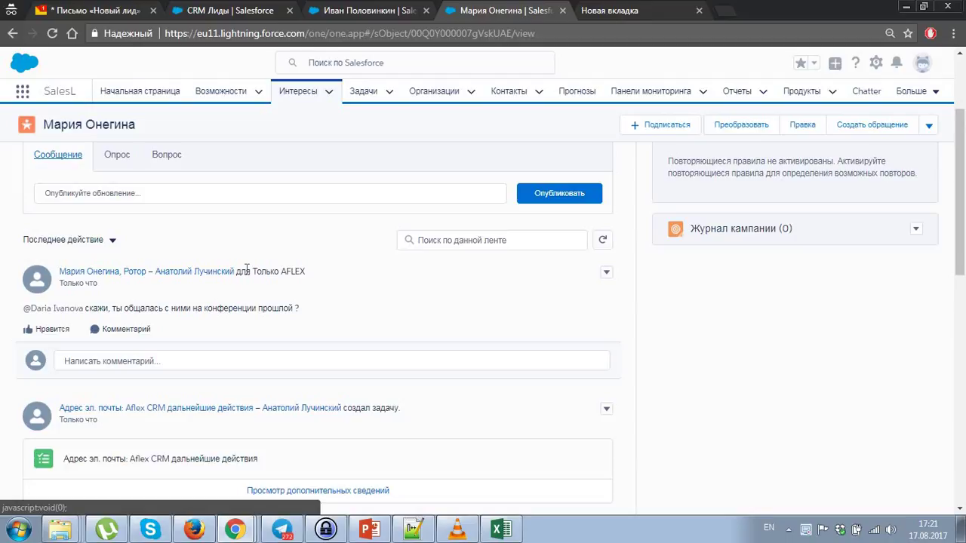
scroll(246, 269, "up", 1)
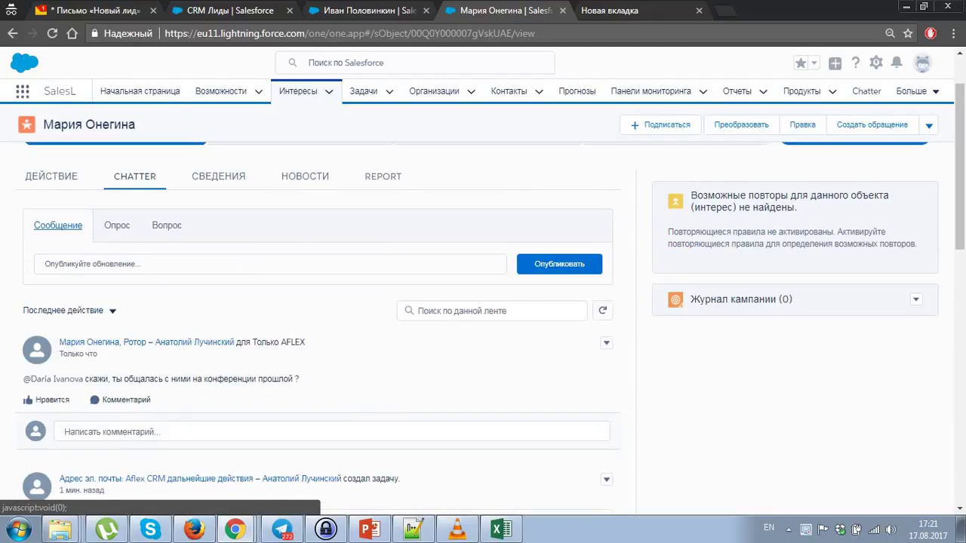
Review the Ротор lead's Сведения fields: status Open - Not Contacted, product of interest CRM.
scroll(234, 261, "up", 1)
left_click(234, 251)
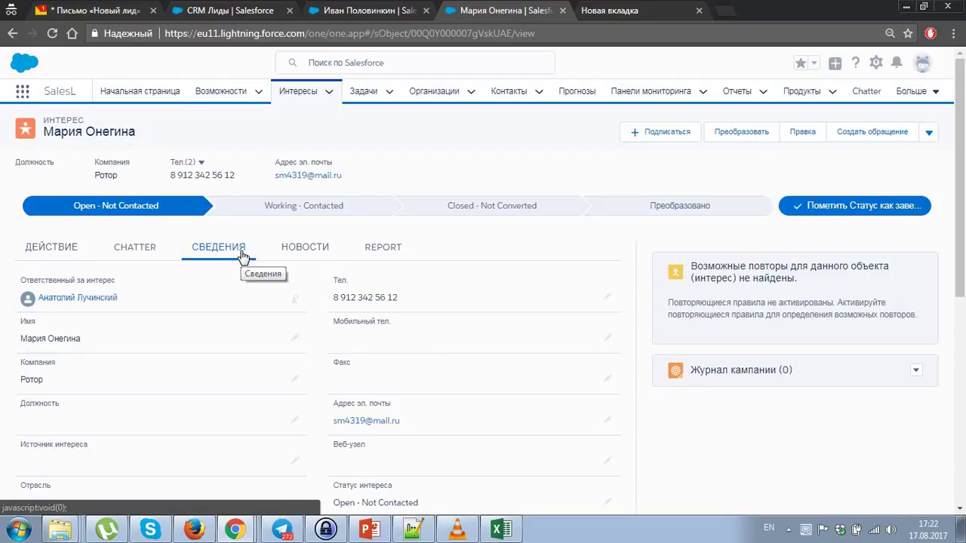
scroll(336, 309, "down", 3)
scroll(517, 242, "up", 3)
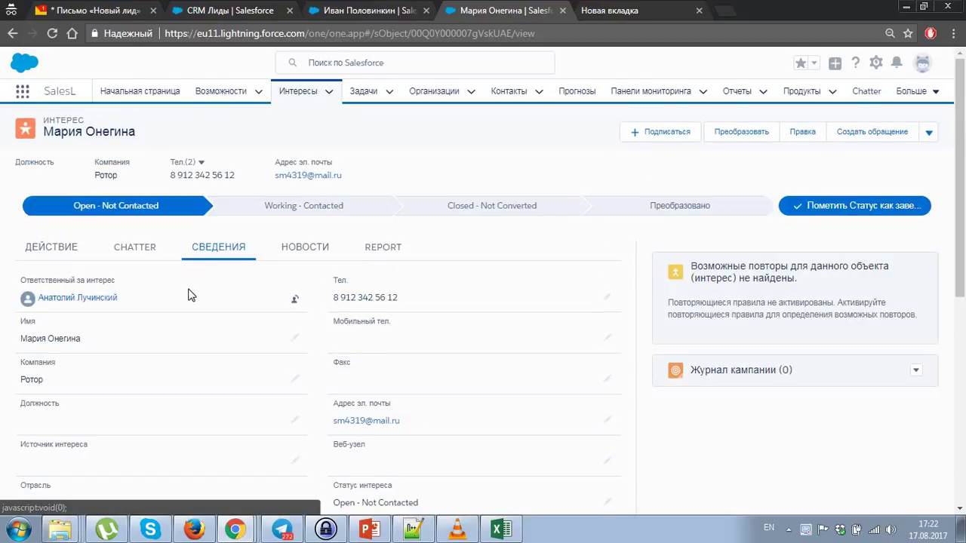
scroll(188, 294, "down", 1)
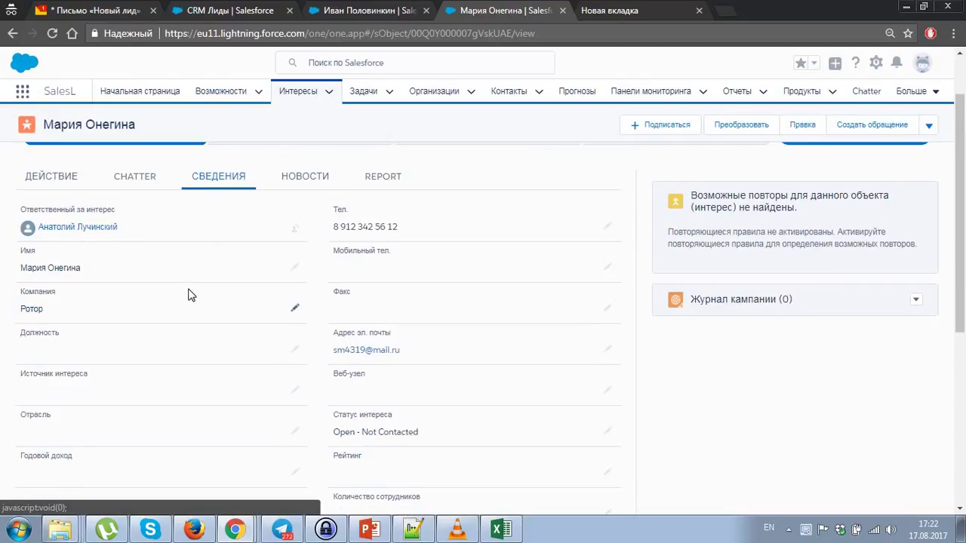
scroll(188, 294, "down", 1)
scroll(190, 294, "down", 3)
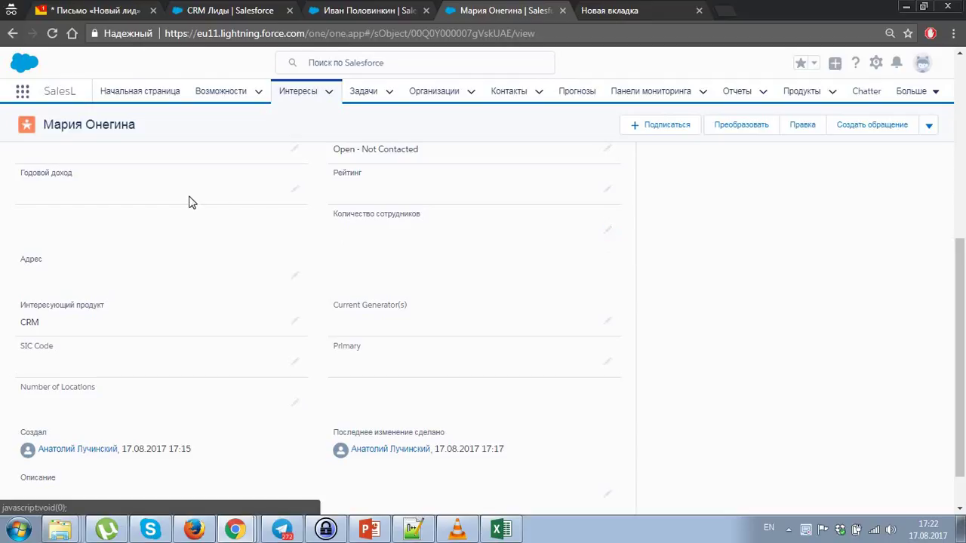
scroll(231, 226, "up", 4)
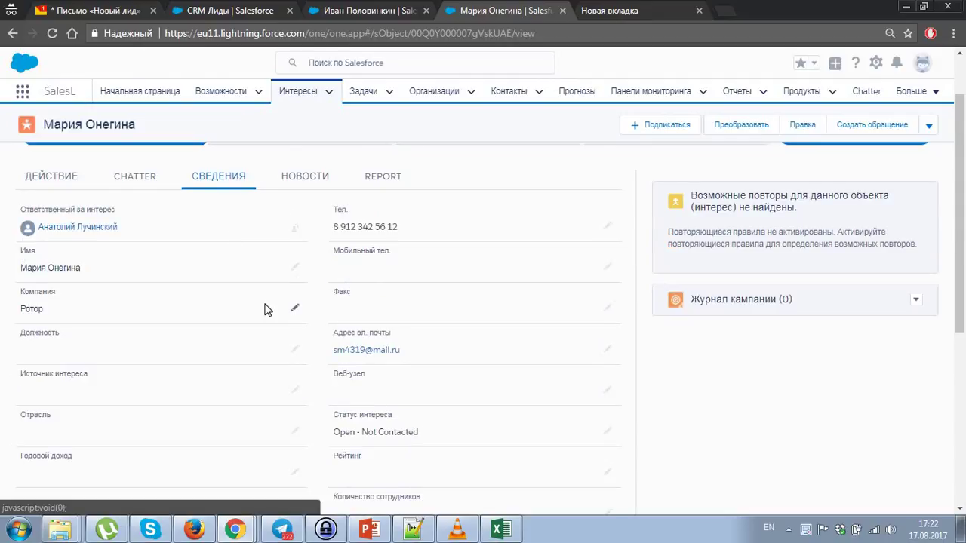
scroll(266, 310, "up", 1)
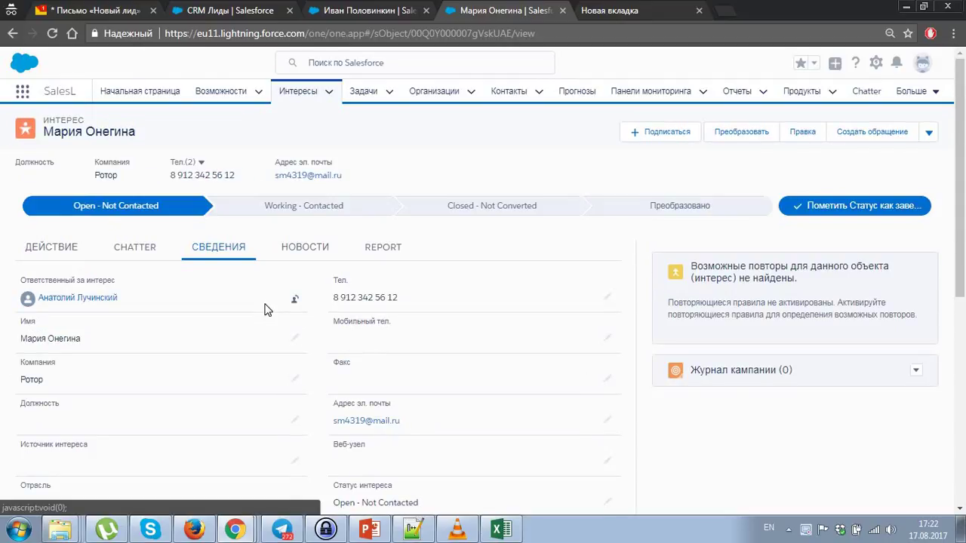